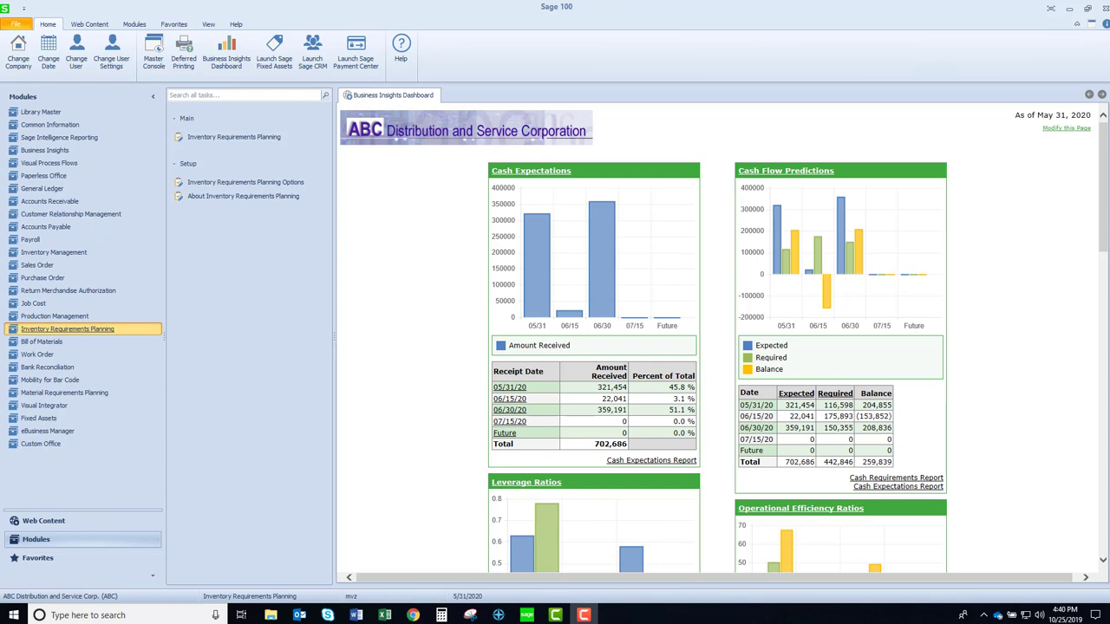
Review the module integration settings in the Inventory Requirements Planning Options and accept them.
{"action": "left_click", "coordinate": [263, 183]}
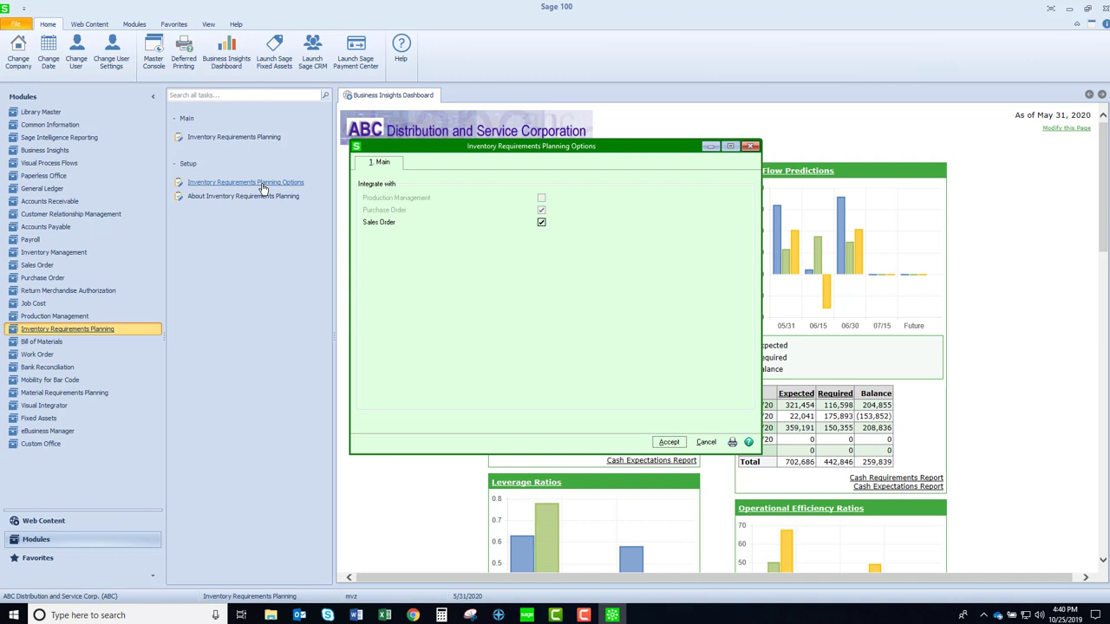
{"action": "left_click", "coordinate": [673, 444]}
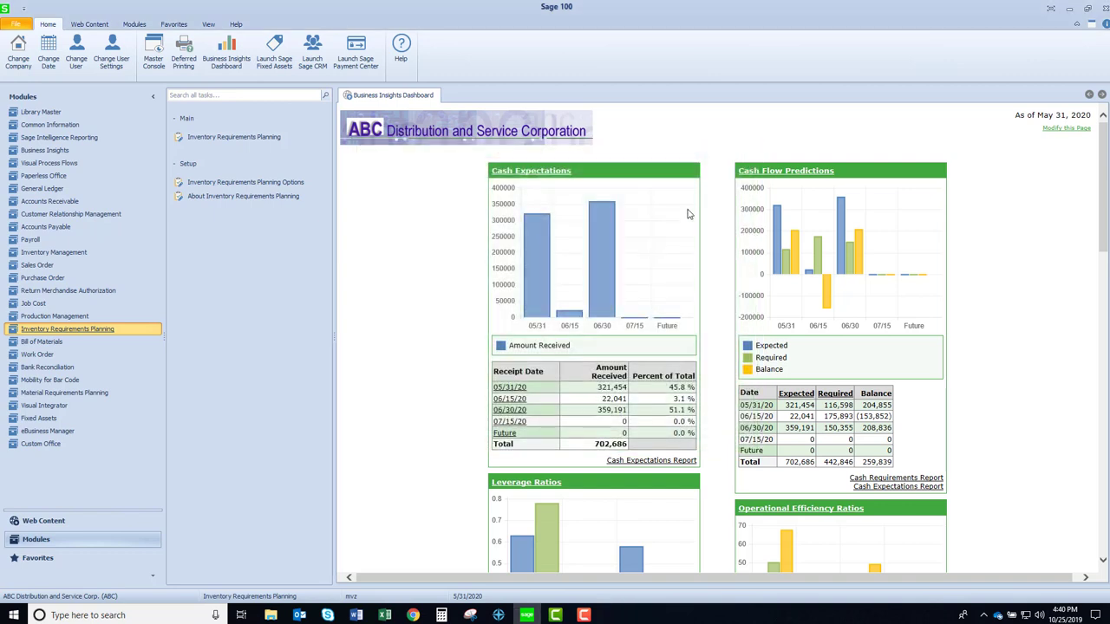
Generate the inventory requirements plan with the STANDARD selection and no cutoff date, and open its items to purchase.
{"action": "left_click", "coordinate": [232, 138]}
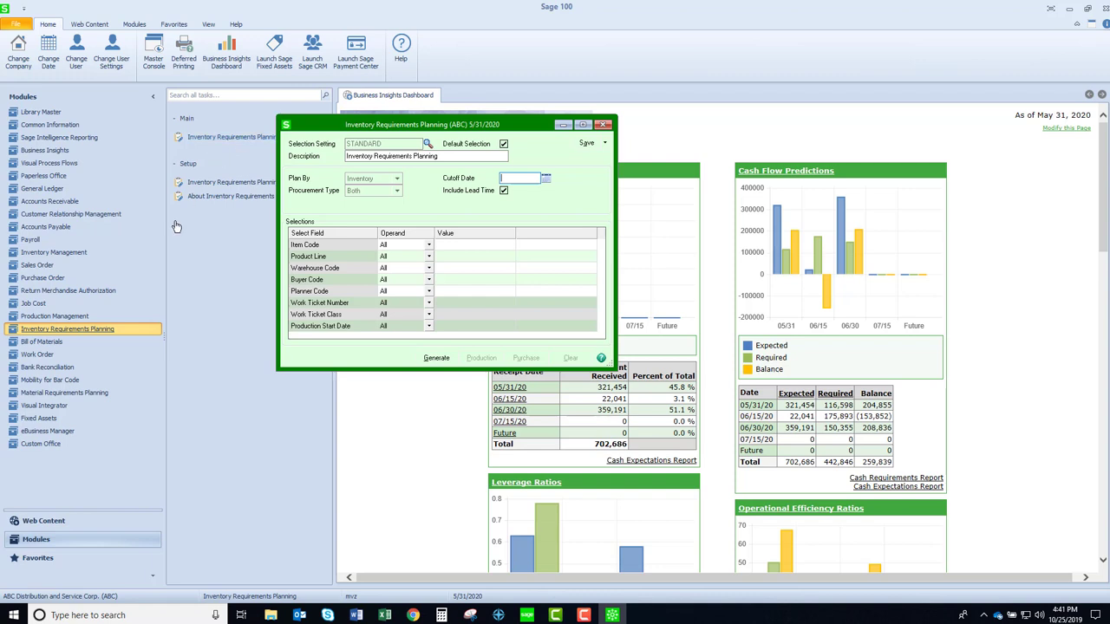
{"action": "left_click", "coordinate": [436, 359]}
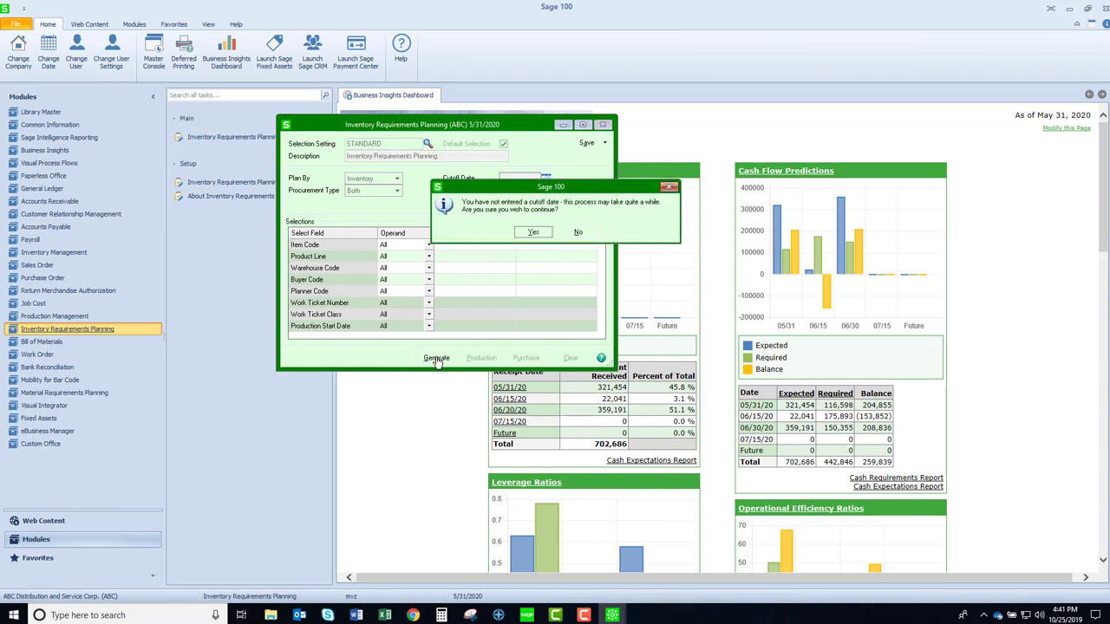
{"action": "left_click_drag", "start_coordinate": [598, 186], "coordinate": [573, 220]}
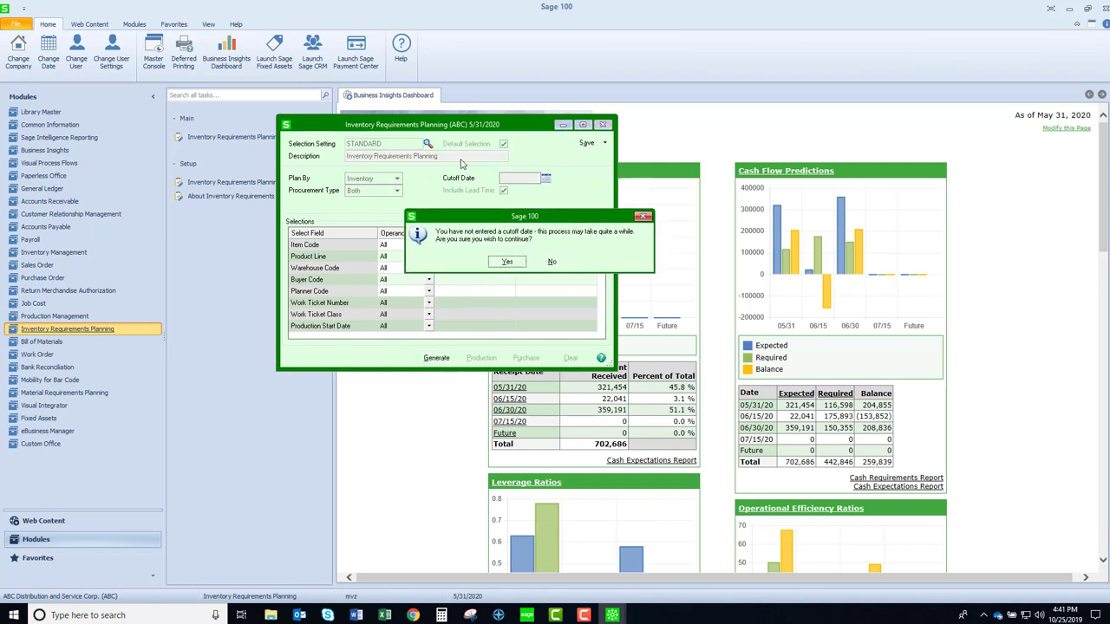
{"action": "left_click", "coordinate": [507, 263]}
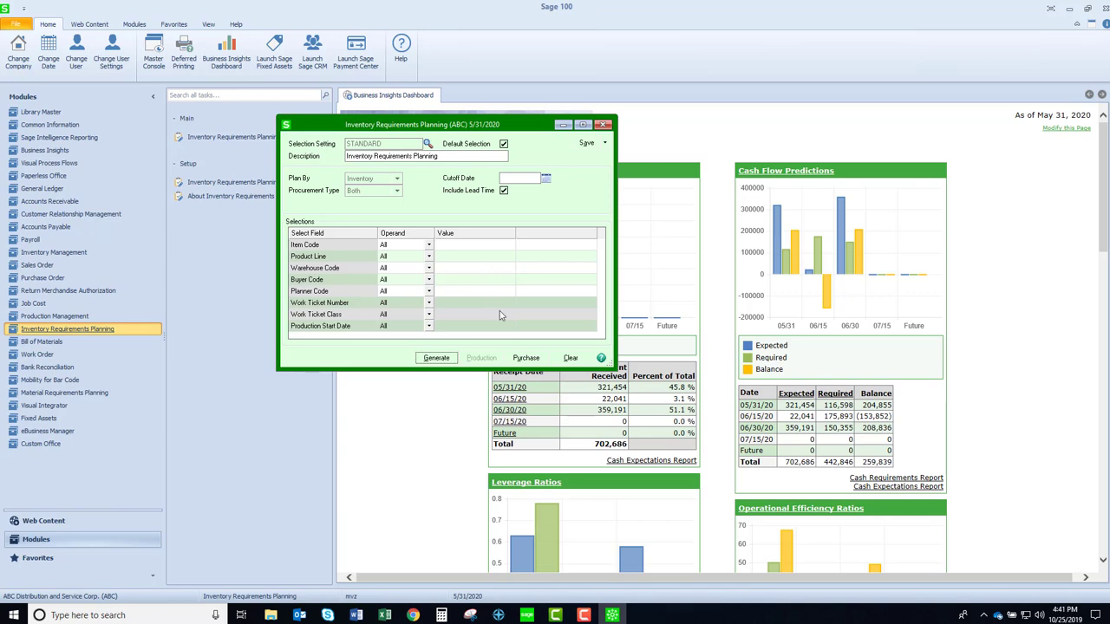
{"action": "left_click", "coordinate": [526, 358]}
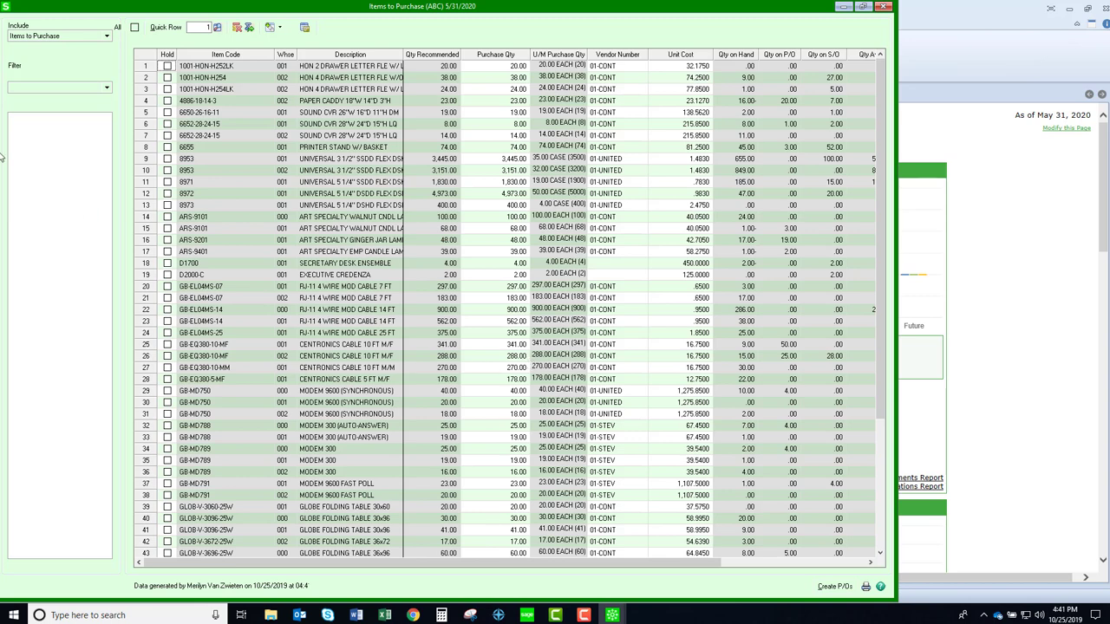
Filter the items to purchase by warehouse code 001 and vendor number 01-CONT.
{"action": "left_click", "coordinate": [108, 88]}
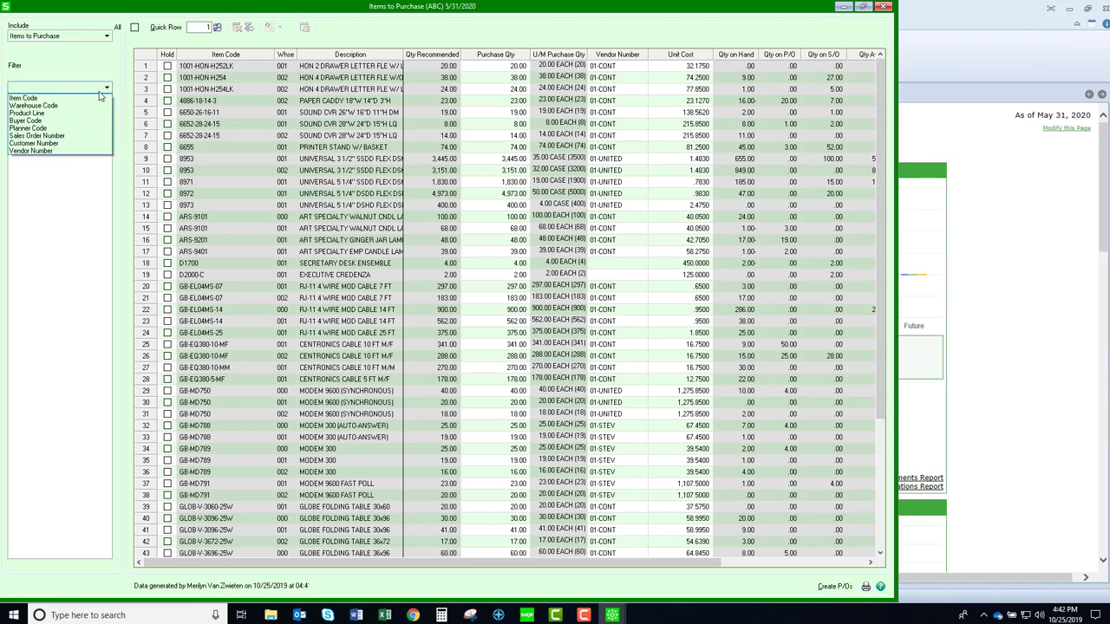
{"action": "left_click", "coordinate": [77, 105]}
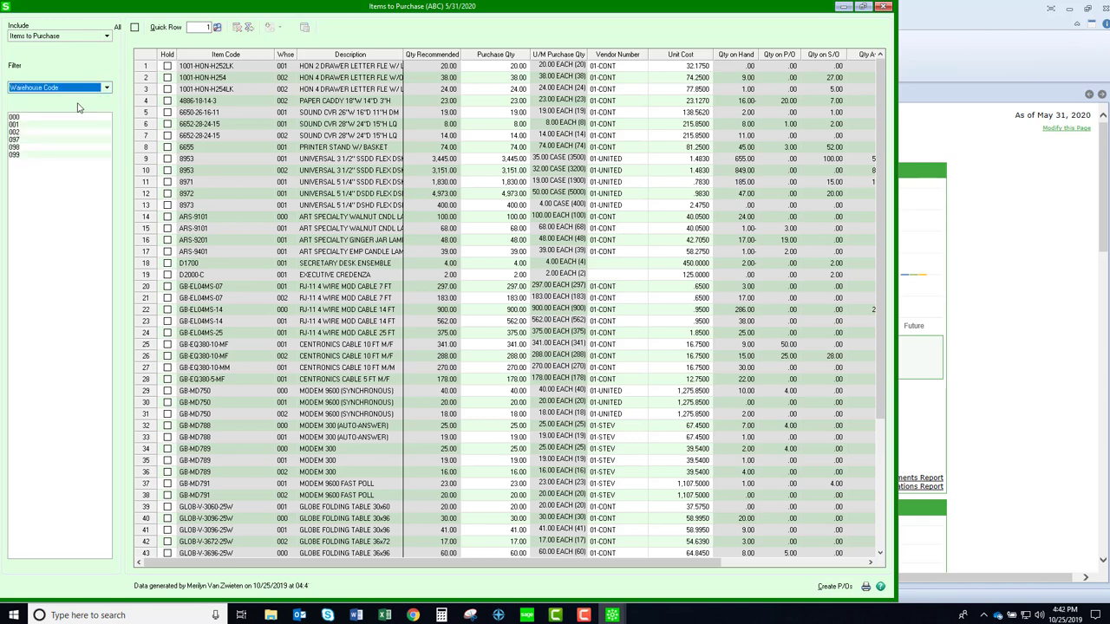
{"action": "left_click", "coordinate": [29, 126]}
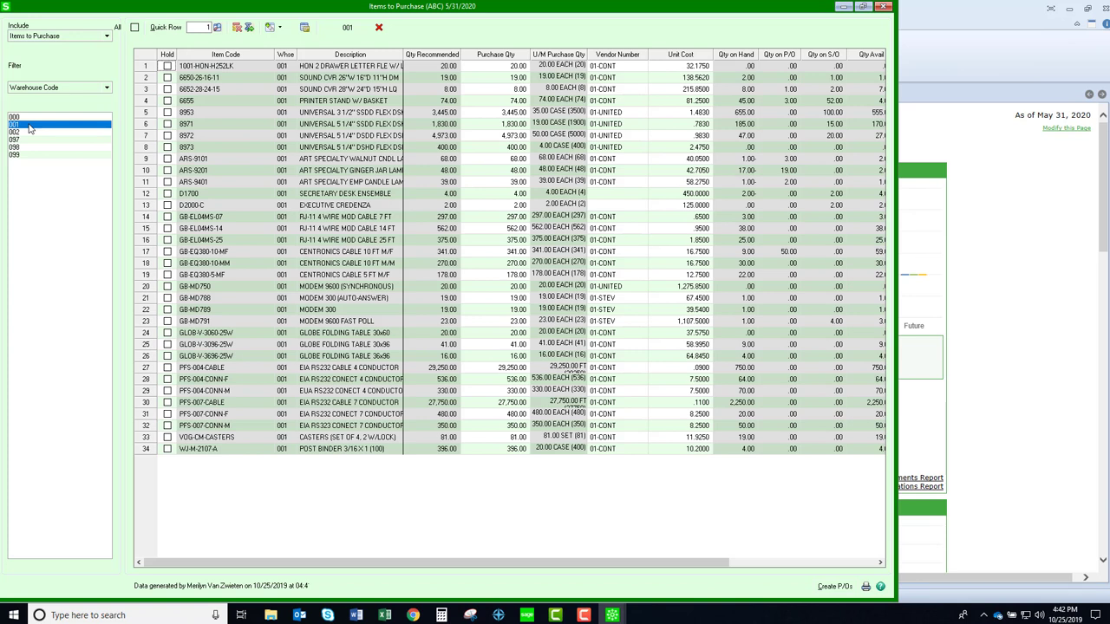
{"action": "left_click", "coordinate": [106, 88]}
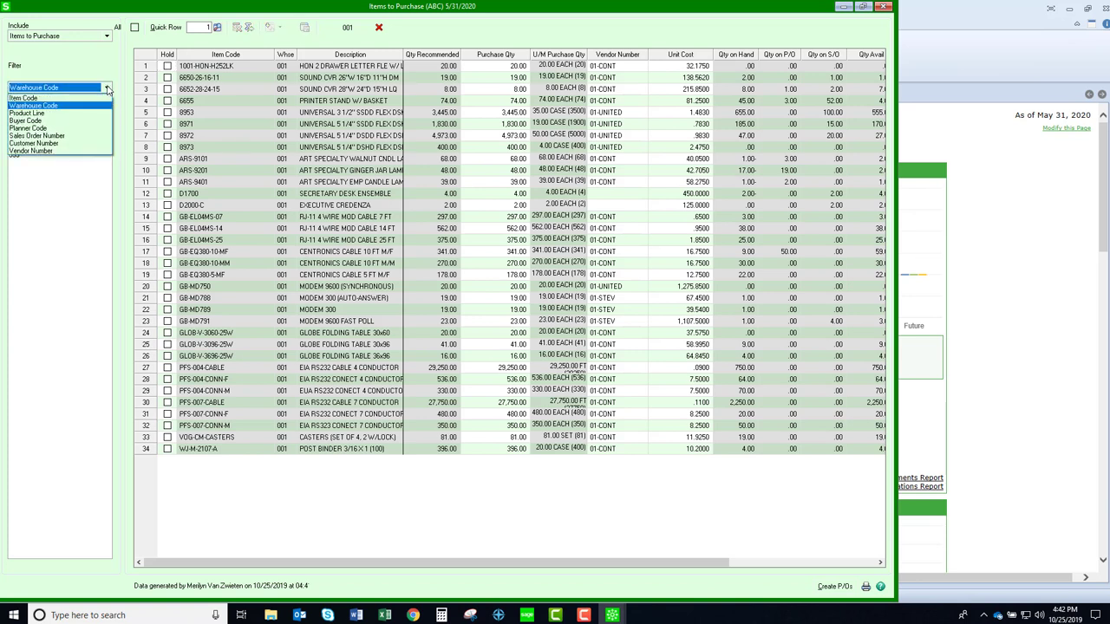
{"action": "left_click", "coordinate": [50, 150]}
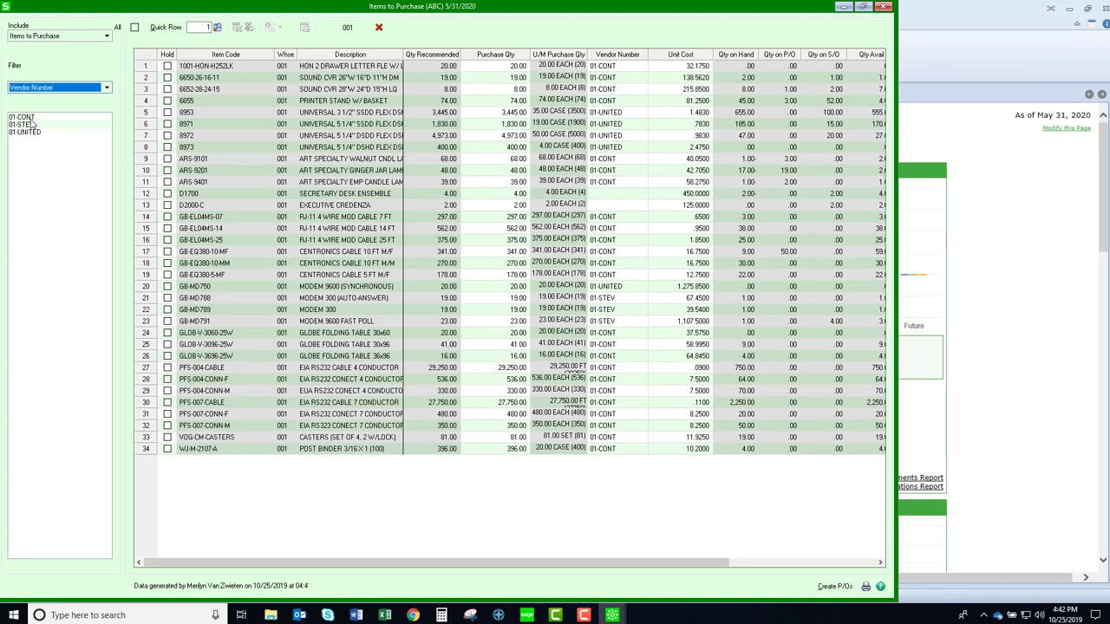
{"action": "left_click", "coordinate": [32, 117]}
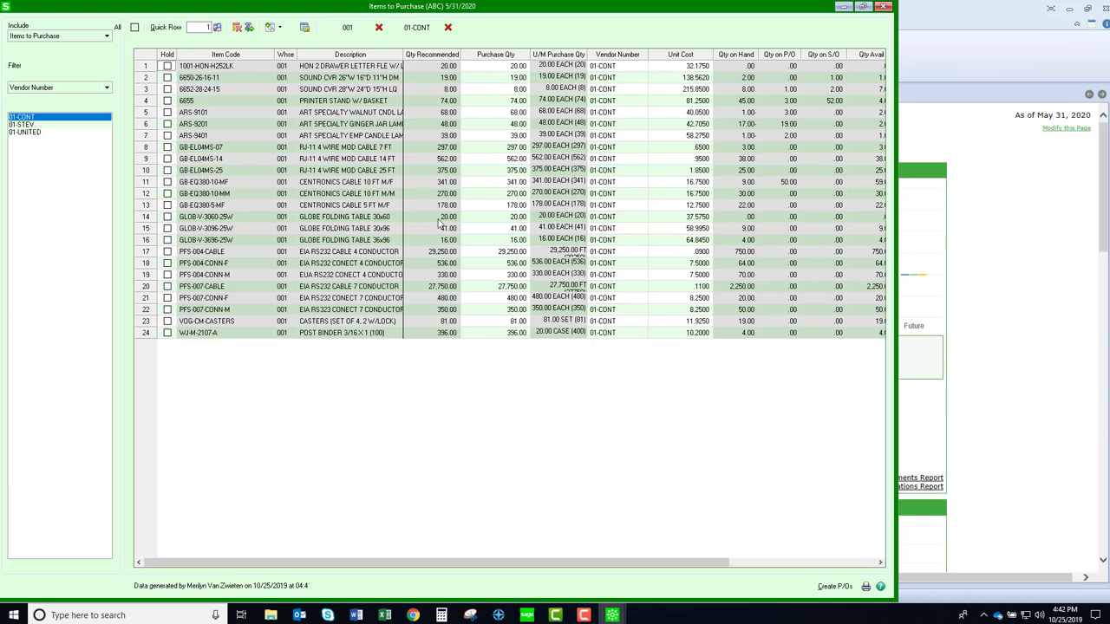
{"action": "left_click", "coordinate": [255, 68]}
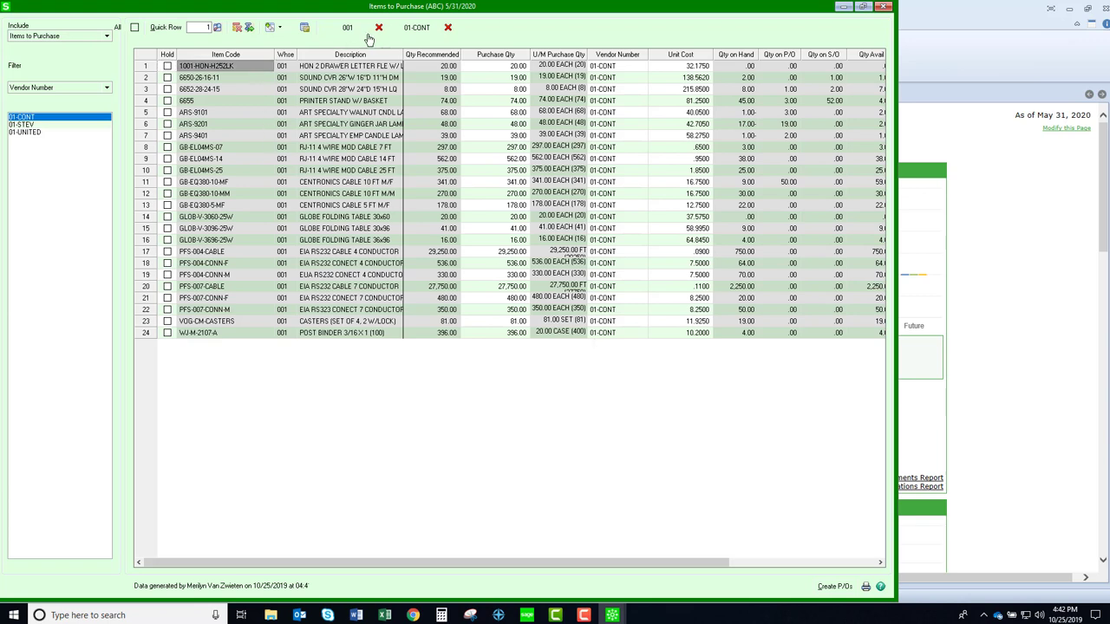
{"action": "left_click", "coordinate": [236, 30]}
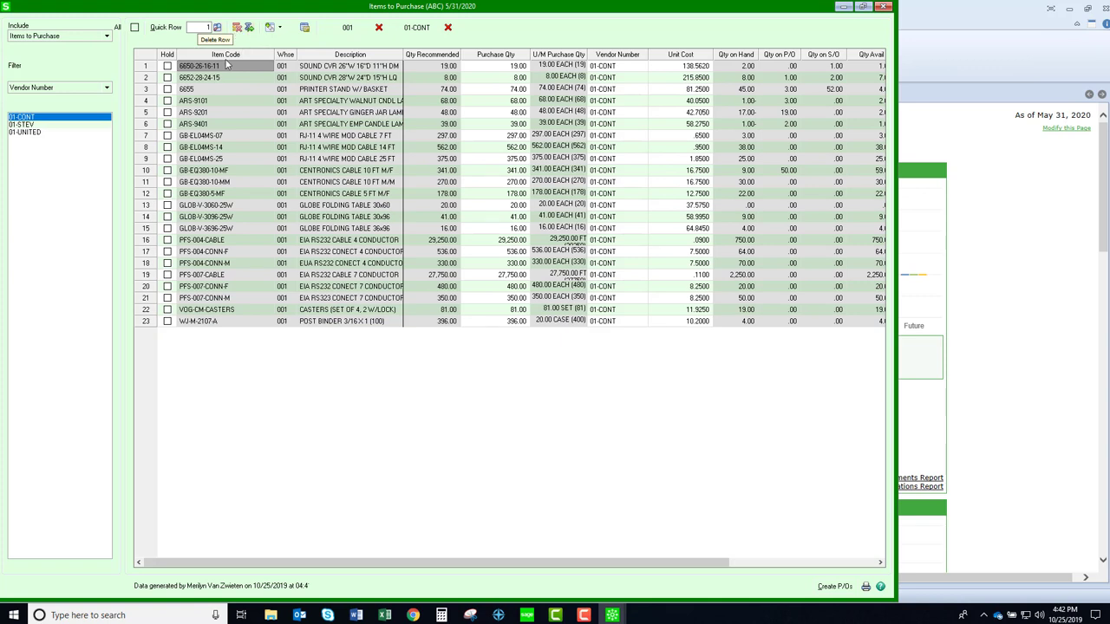
{"action": "left_click", "coordinate": [168, 66]}
{"action": "left_click", "coordinate": [167, 77]}
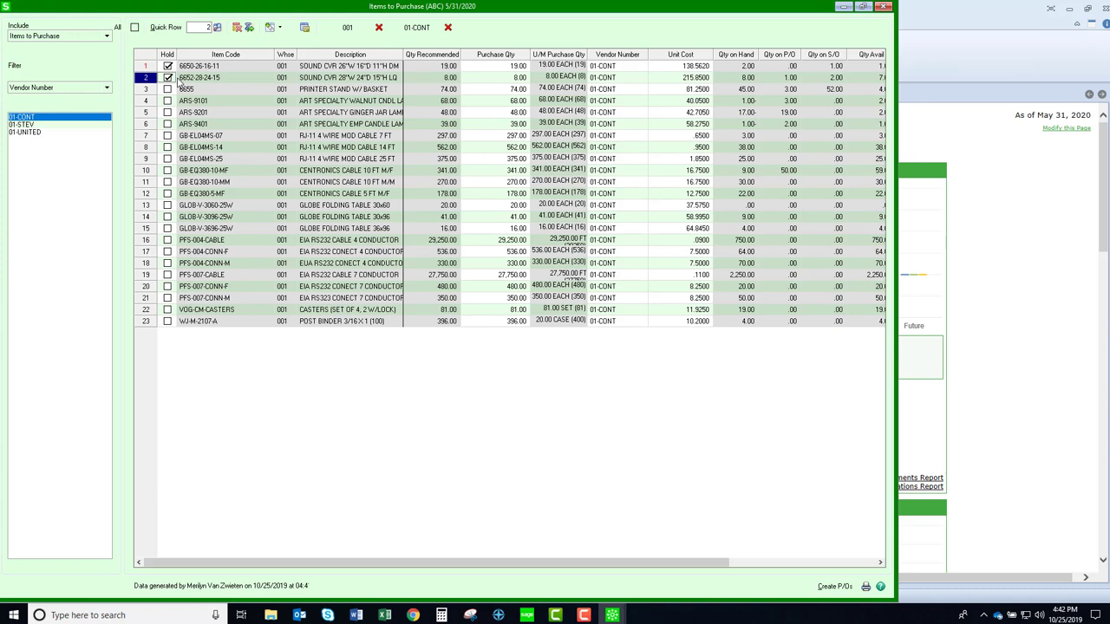
Examine item 6655's on-hand, purchase order and sales order quantities, along with its reorder method and maximum on-hand quantity.
{"action": "left_click", "coordinate": [201, 91]}
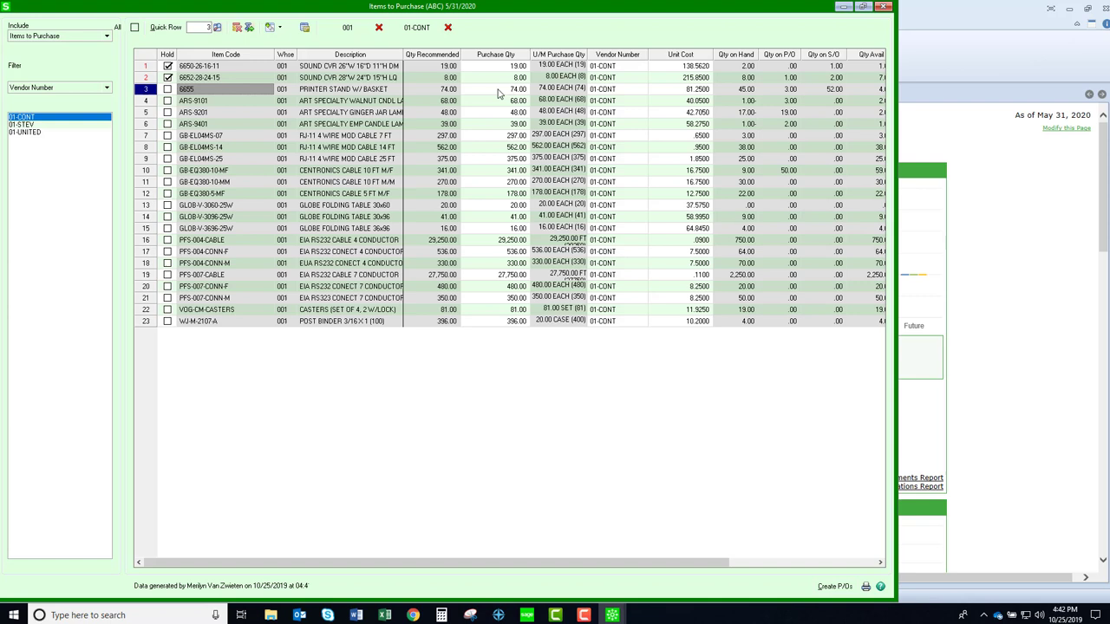
{"action": "left_click", "coordinate": [725, 92]}
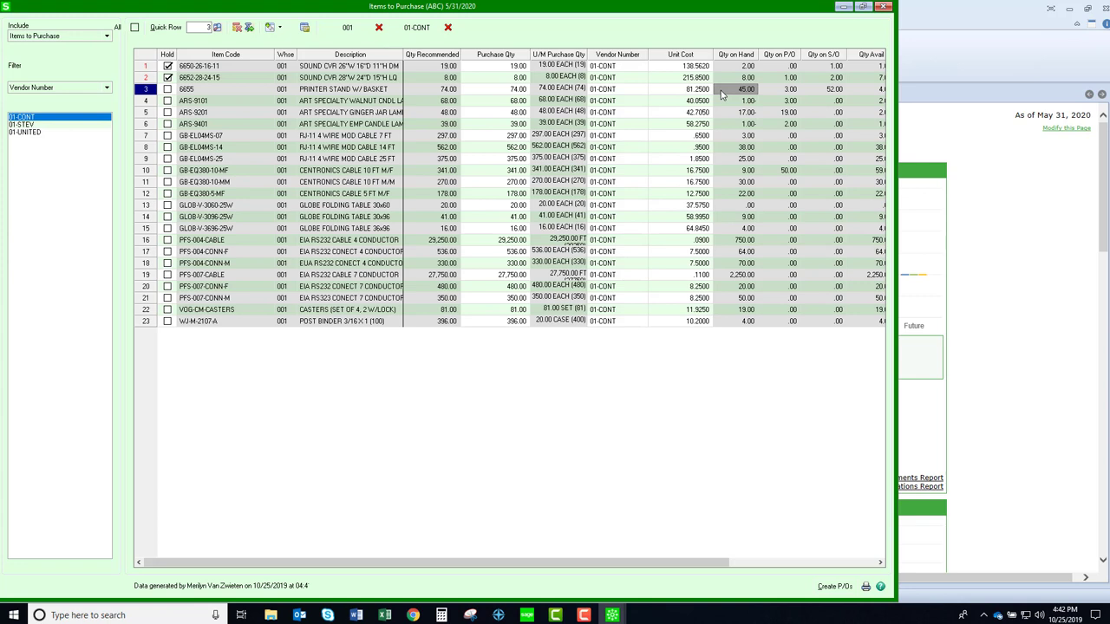
{"action": "left_click", "coordinate": [785, 92]}
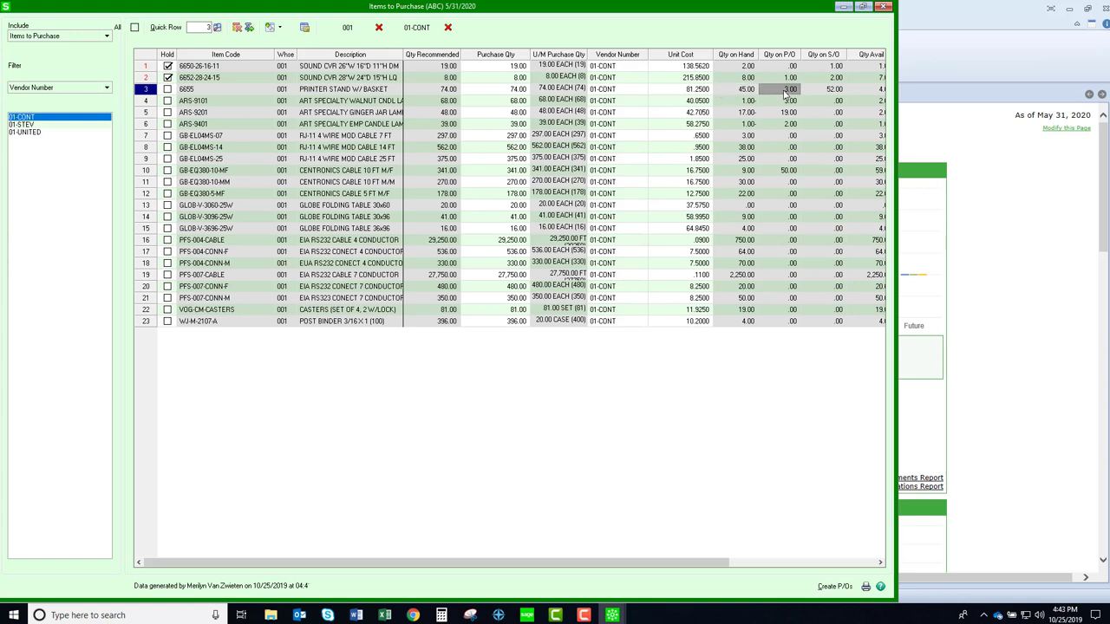
{"action": "left_click", "coordinate": [819, 93]}
{"action": "left_click_drag", "start_coordinate": [734, 562], "coordinate": [872, 574]}
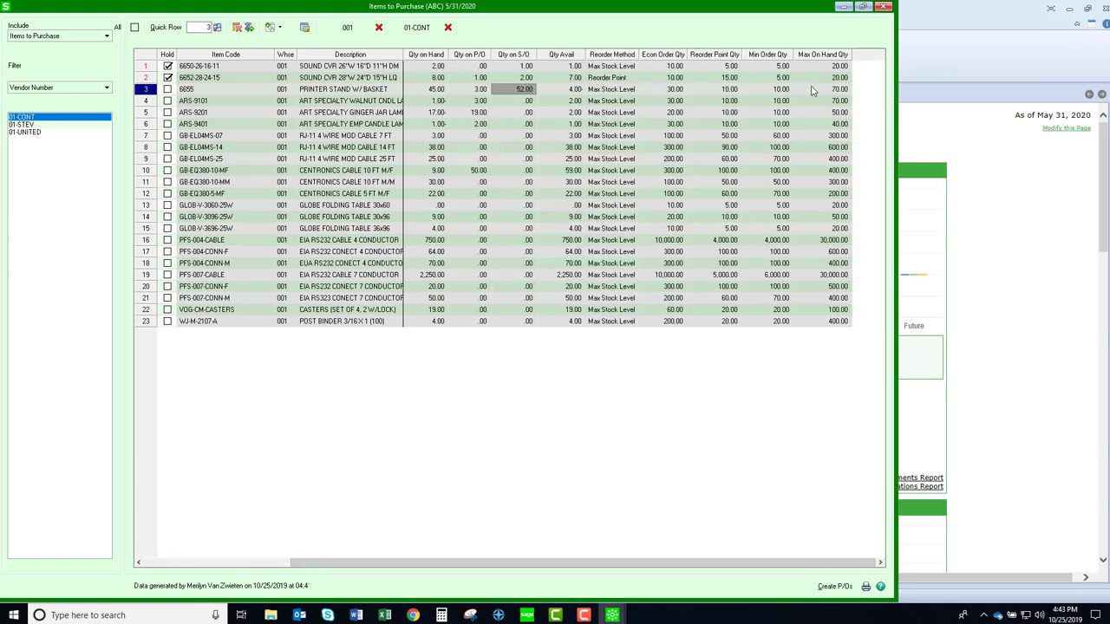
{"action": "left_click", "coordinate": [814, 91]}
{"action": "left_click", "coordinate": [631, 90]}
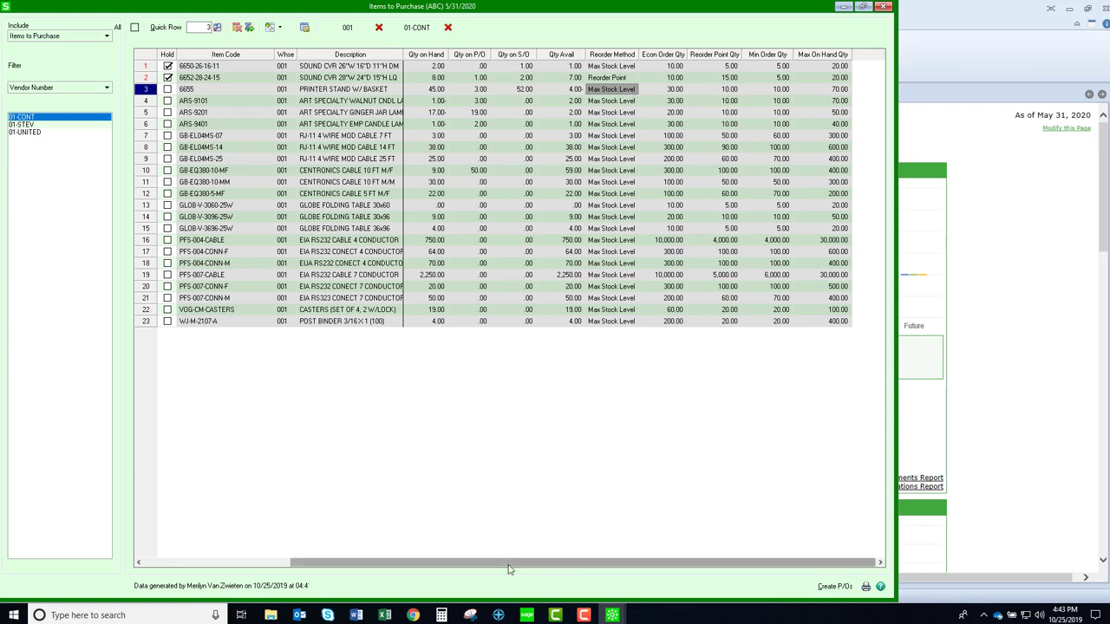
{"action": "scroll", "coordinate": [286, 521], "scroll_direction": "left", "scroll_amount": 5}
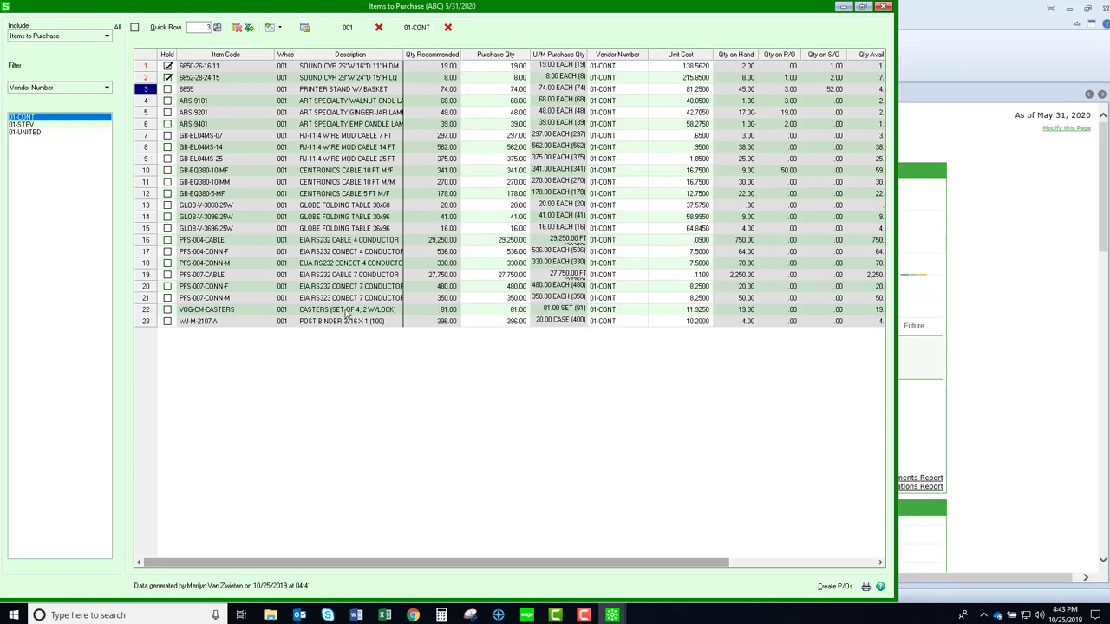
Open item 6655's supply and demand details, try placing the 6/5/2020 sales order line on hold, release it and close the details.
{"action": "left_click", "coordinate": [231, 91]}
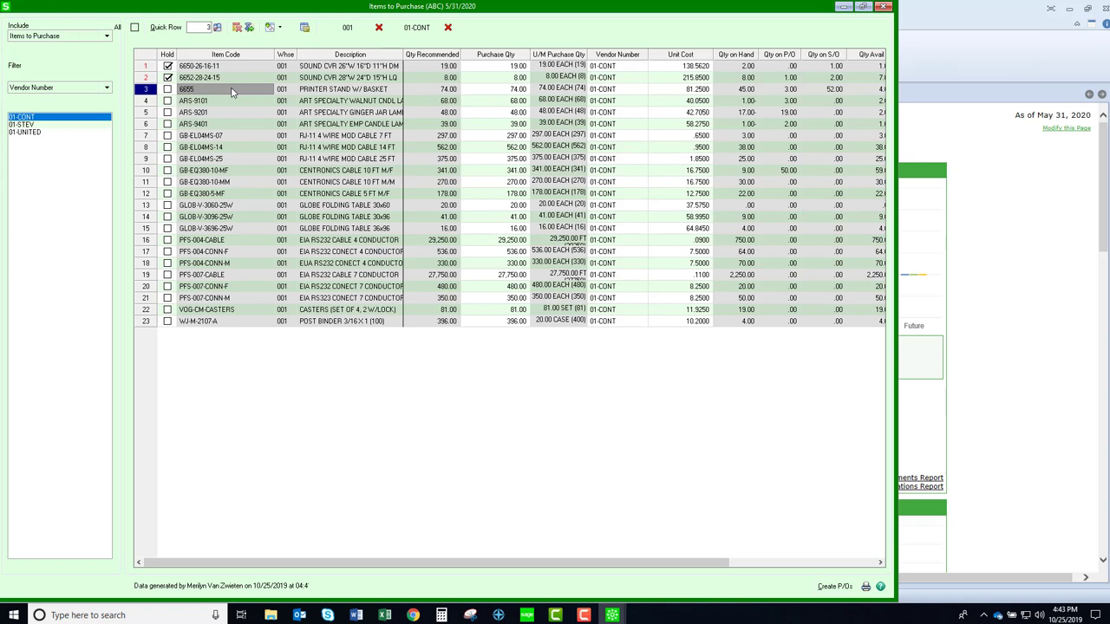
{"action": "left_click", "coordinate": [304, 29]}
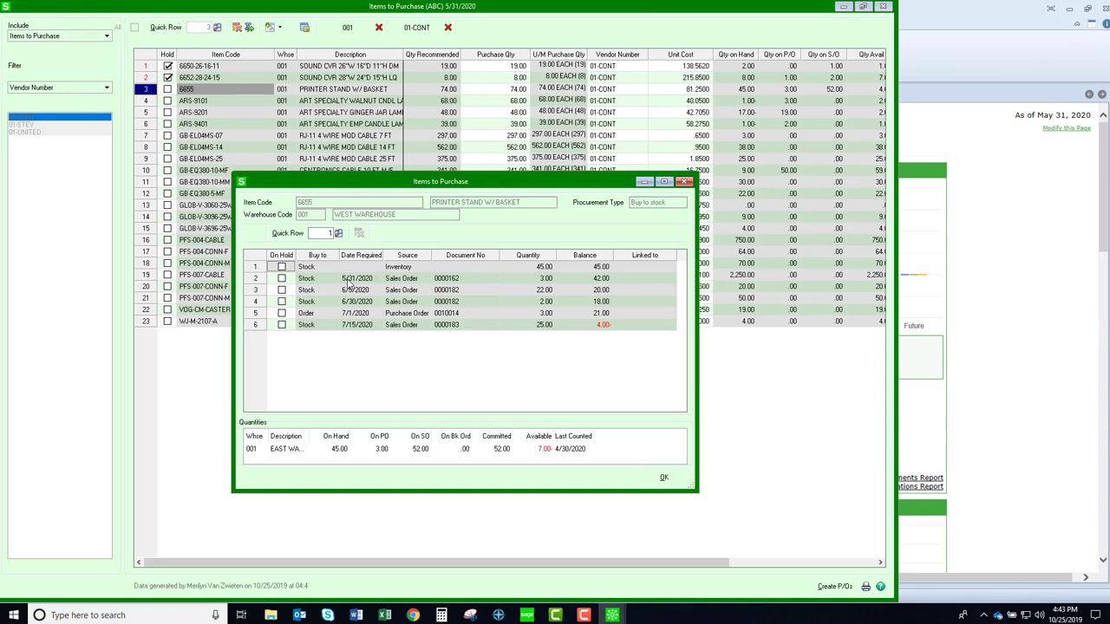
{"action": "left_click", "coordinate": [282, 292]}
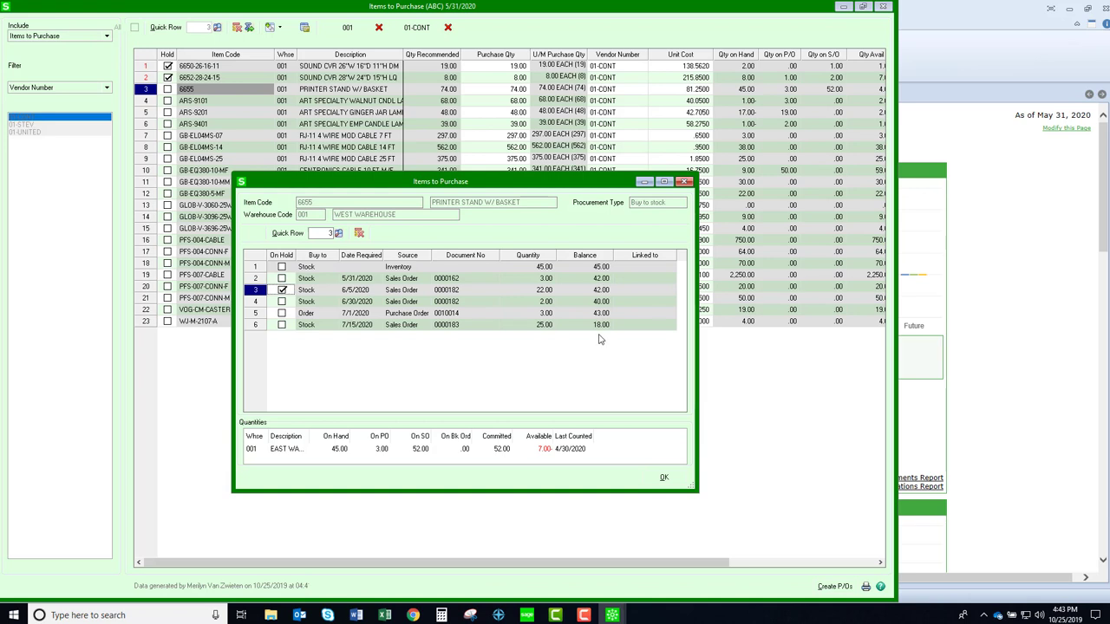
{"action": "left_click", "coordinate": [283, 292]}
{"action": "left_click", "coordinate": [664, 477]}
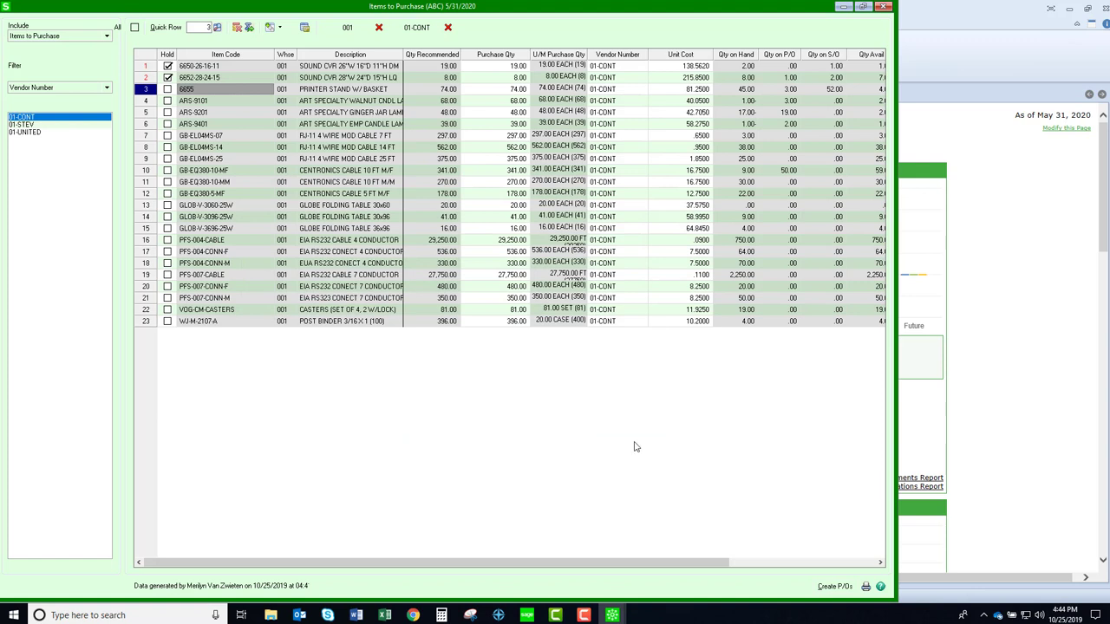
Set item 6655's purchase quantity to 50 and its unit cost to 80.
{"action": "left_click", "coordinate": [497, 91]}
{"action": "type", "text": "50"}
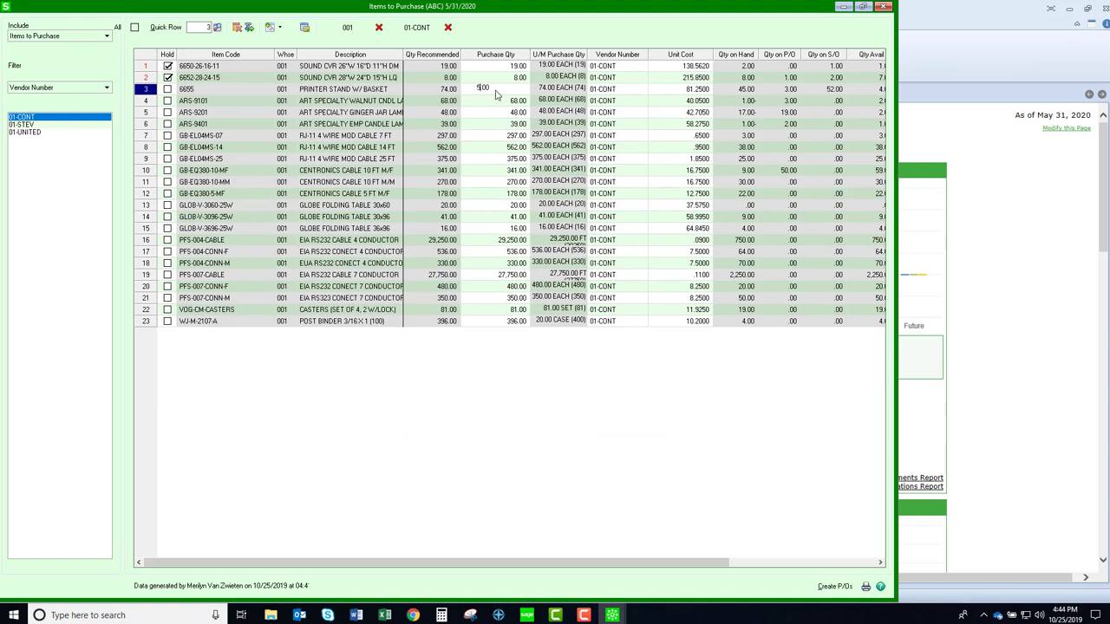
{"action": "key", "text": "Tab"}
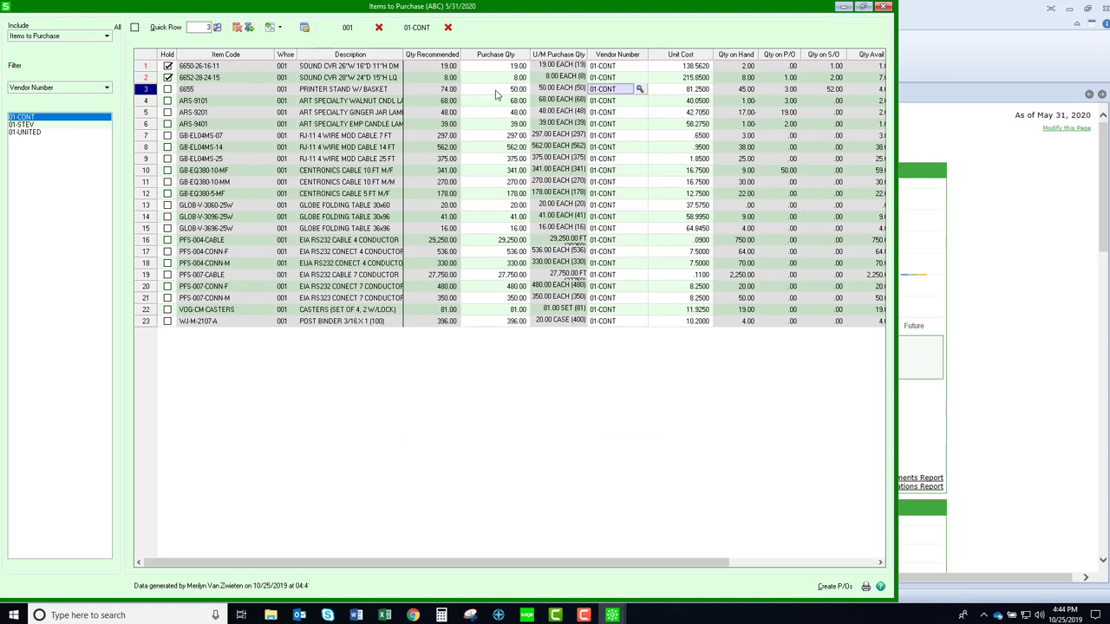
{"action": "left_click", "coordinate": [661, 95]}
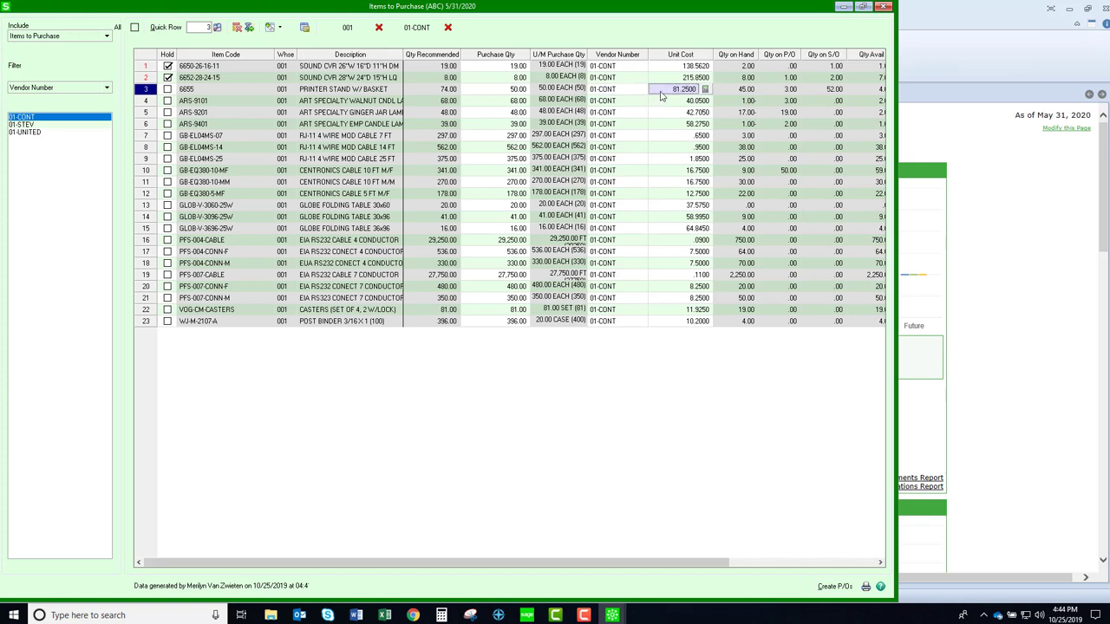
{"action": "type", "text": "80"}
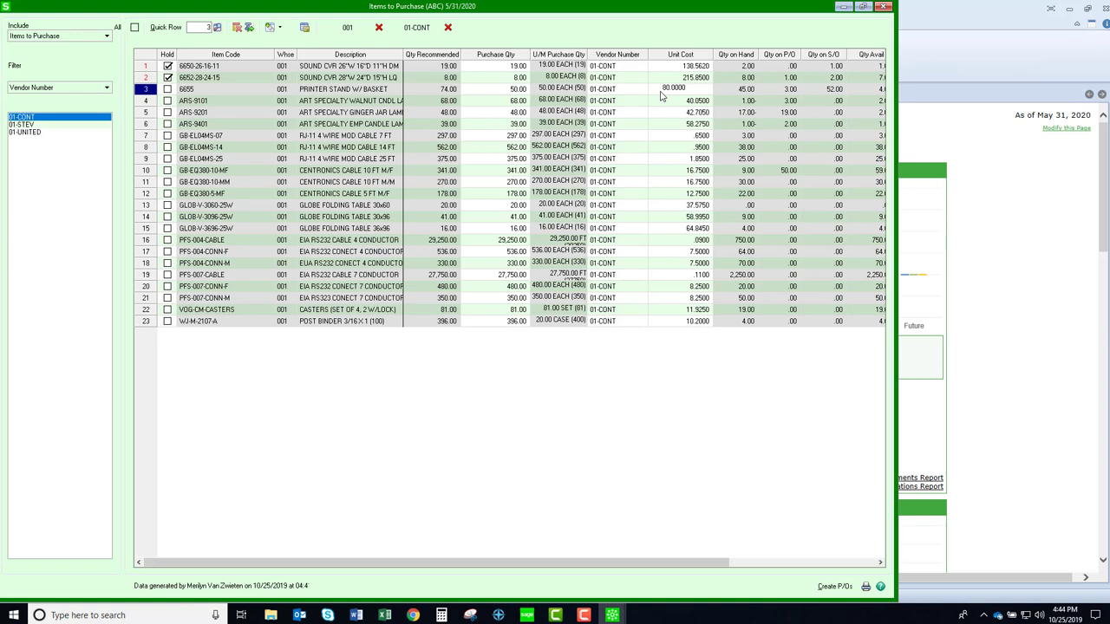
{"action": "key", "text": "Return"}
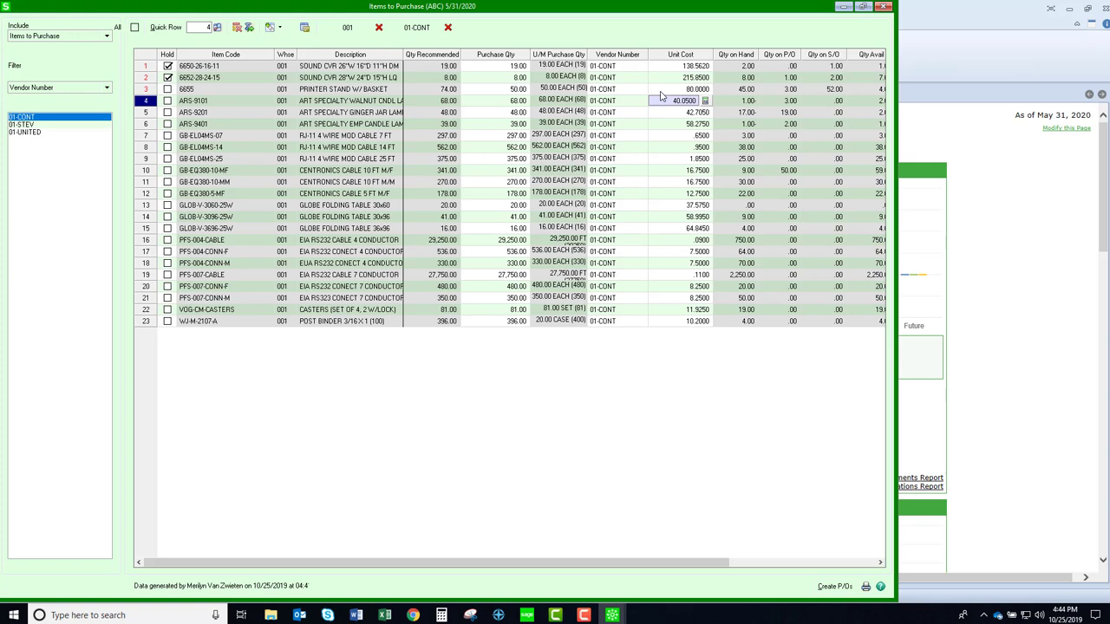
Place every item from ARS-9401 down through WJ-M-2107-A on hold, leaving items 6655, ARS-9101 and ARS-9201 free.
{"action": "left_click", "coordinate": [168, 124]}
{"action": "left_click", "coordinate": [168, 136]}
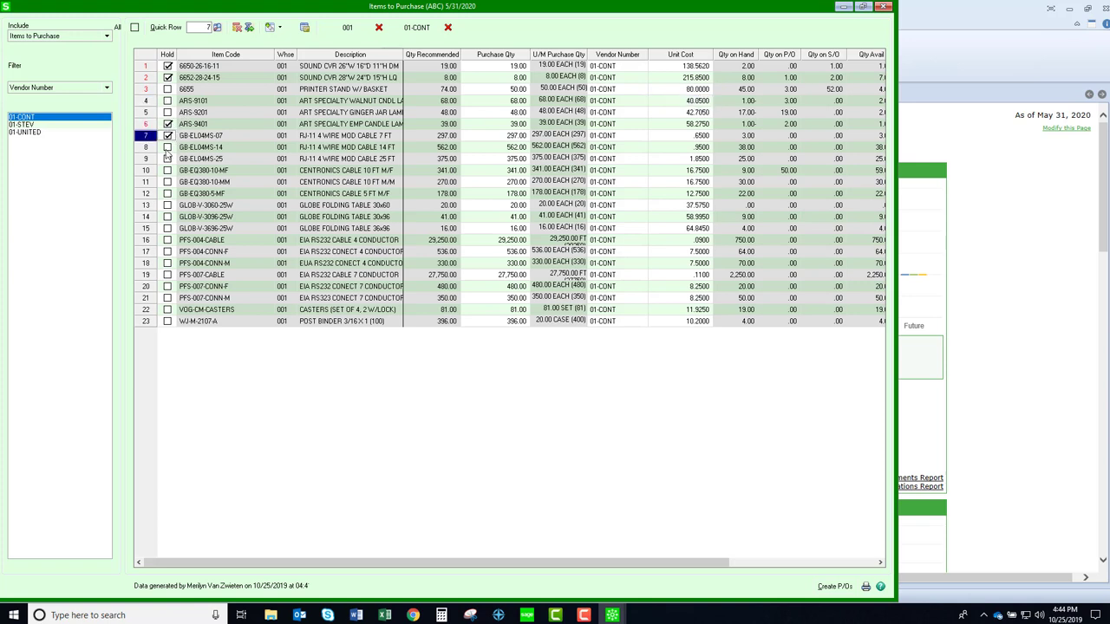
{"action": "left_click", "coordinate": [168, 148]}
{"action": "left_click", "coordinate": [168, 158]}
{"action": "left_click", "coordinate": [168, 170]}
{"action": "left_click", "coordinate": [168, 182]}
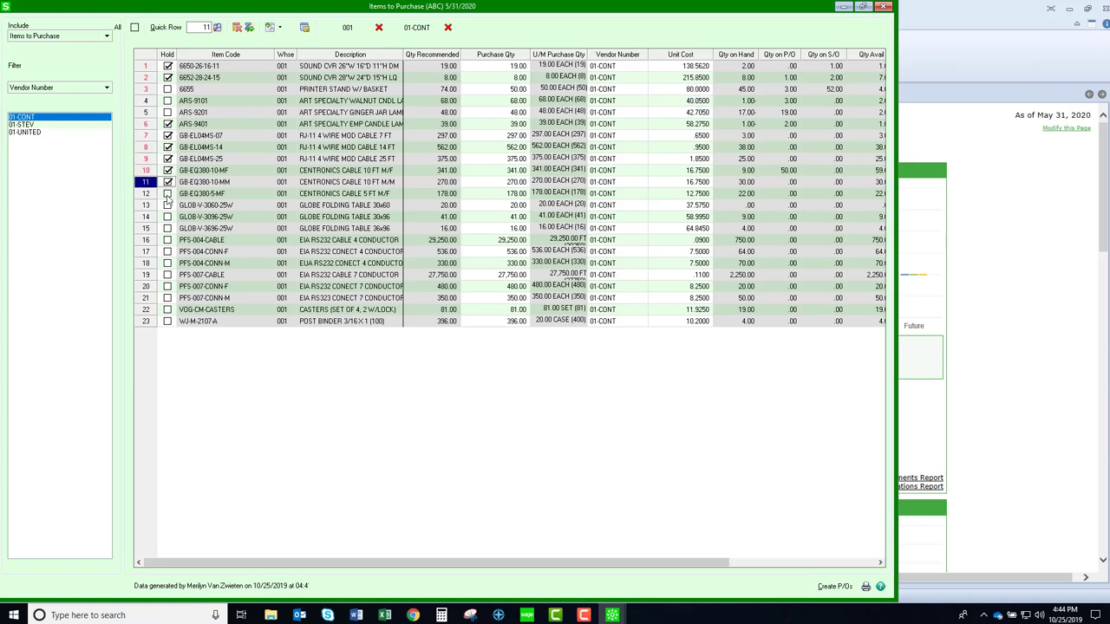
{"action": "left_click", "coordinate": [168, 193]}
{"action": "left_click", "coordinate": [168, 205]}
{"action": "left_click", "coordinate": [168, 217]}
{"action": "left_click", "coordinate": [168, 228]}
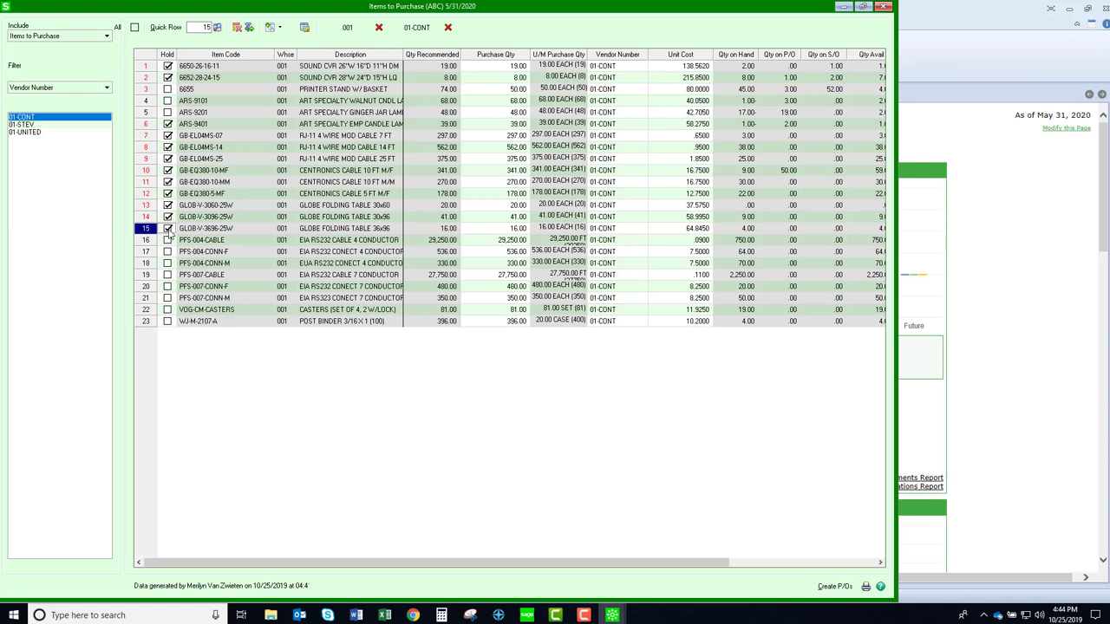
{"action": "left_click", "coordinate": [168, 240]}
{"action": "left_click", "coordinate": [169, 251]}
{"action": "left_click", "coordinate": [168, 263]}
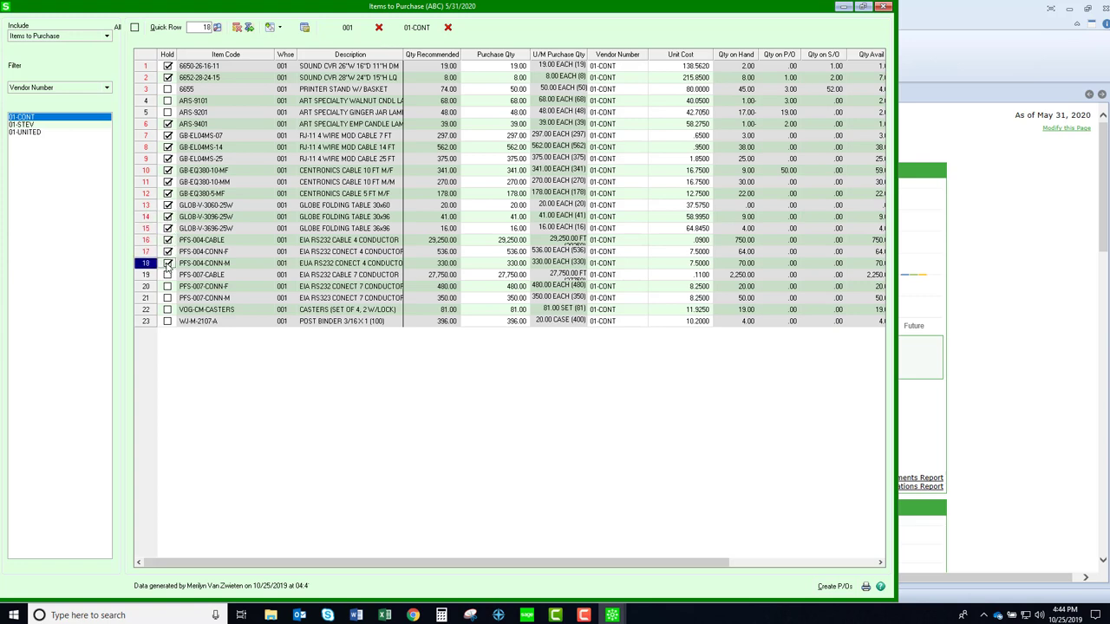
{"action": "left_click", "coordinate": [169, 275]}
{"action": "left_click", "coordinate": [168, 286]}
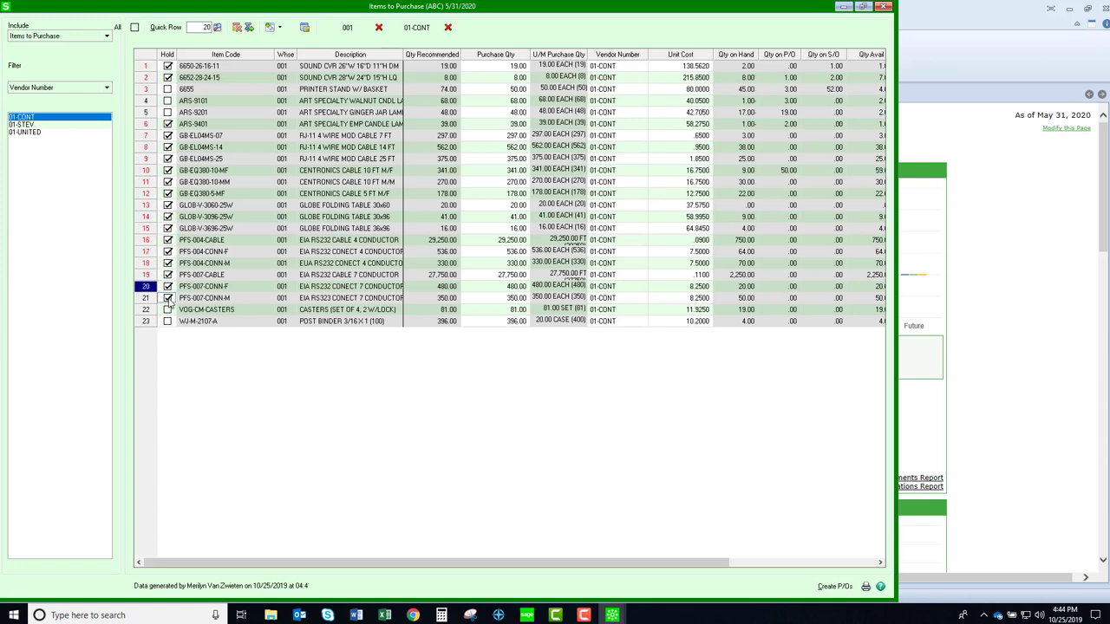
{"action": "left_click", "coordinate": [168, 297]}
{"action": "left_click", "coordinate": [168, 310]}
{"action": "left_click", "coordinate": [168, 322]}
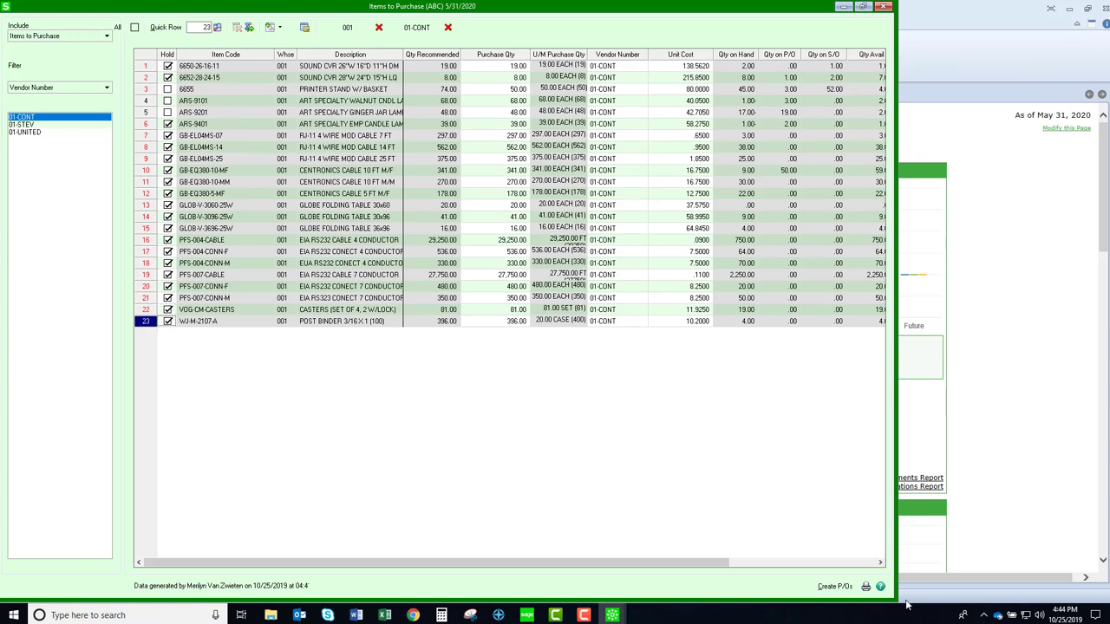
Generate purchase orders from the items not on hold, using the Create New option.
{"action": "left_click", "coordinate": [834, 587]}
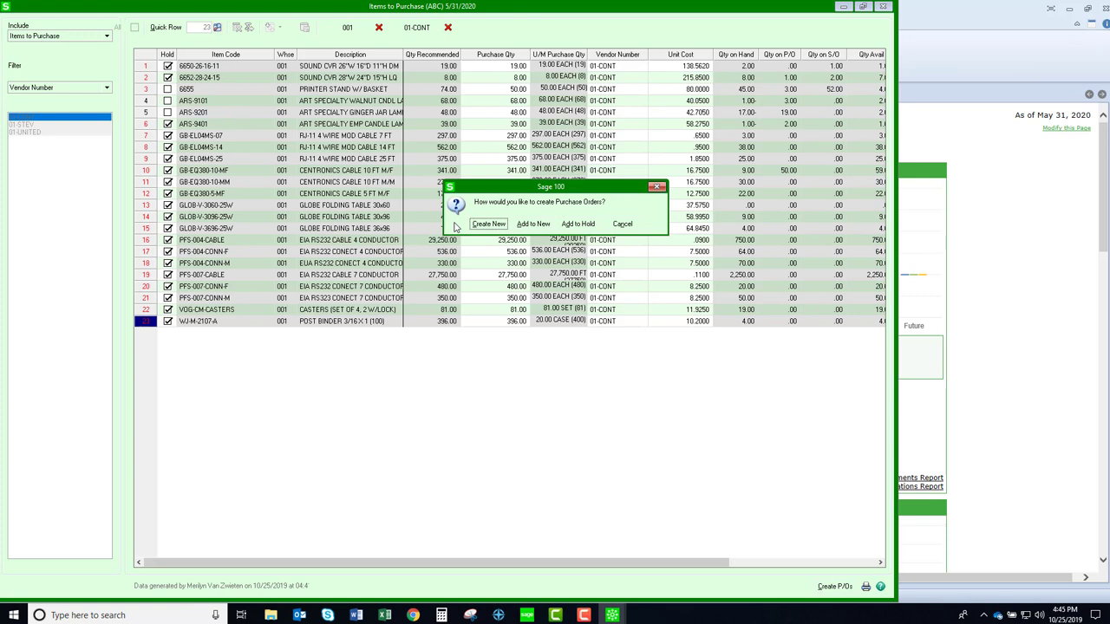
{"action": "left_click", "coordinate": [489, 225]}
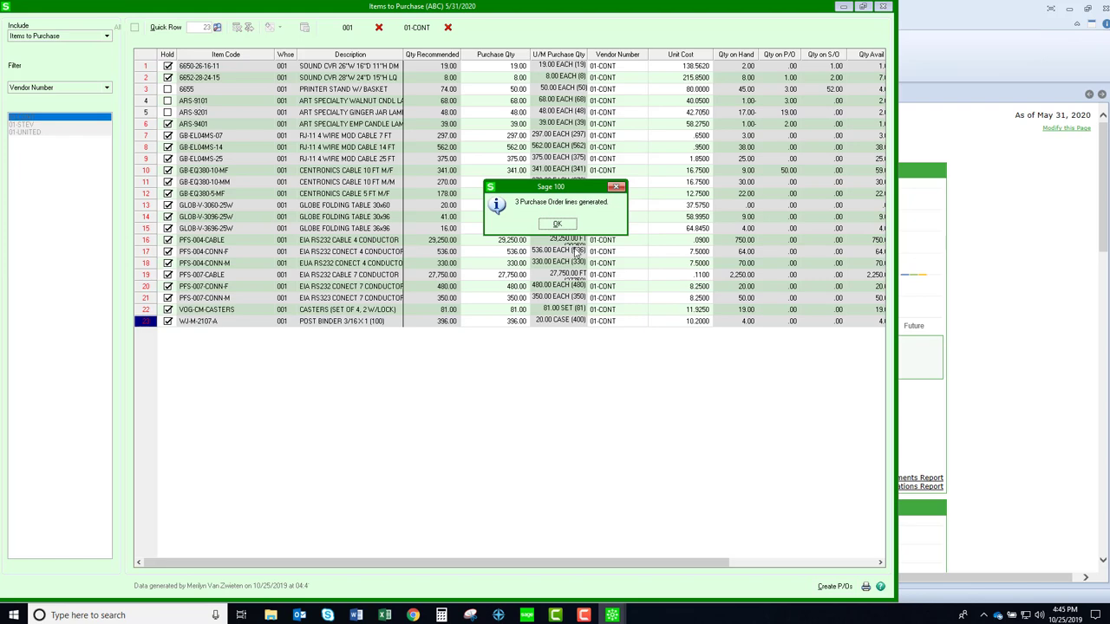
{"action": "left_click", "coordinate": [558, 224]}
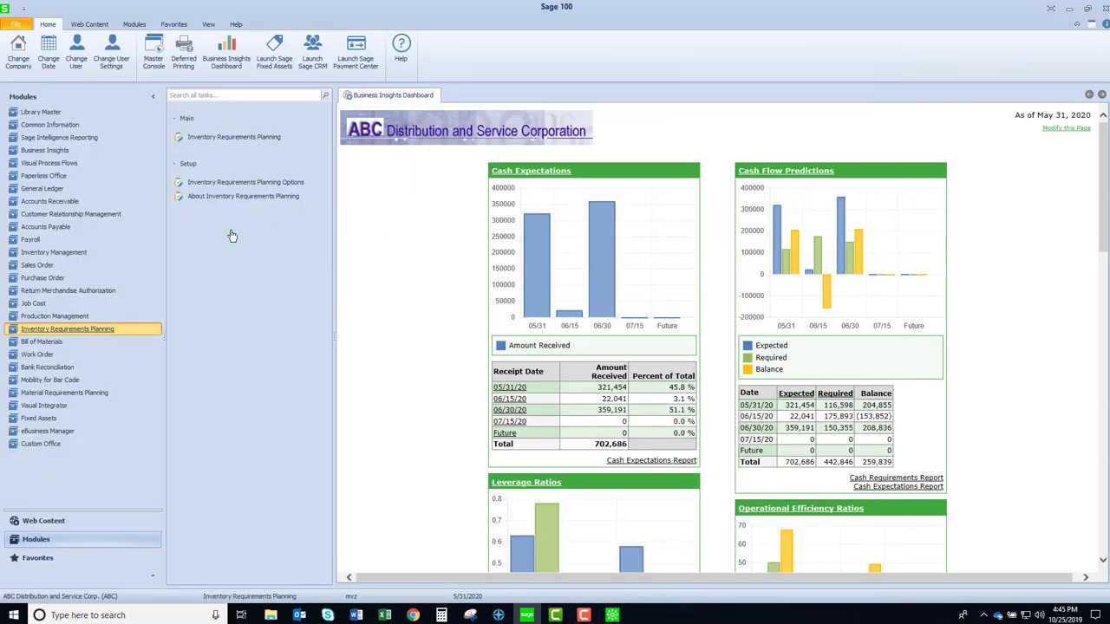
Open Purchase Order Entry from the Purchase Order module and display the last purchase order.
{"action": "left_click", "coordinate": [42, 279]}
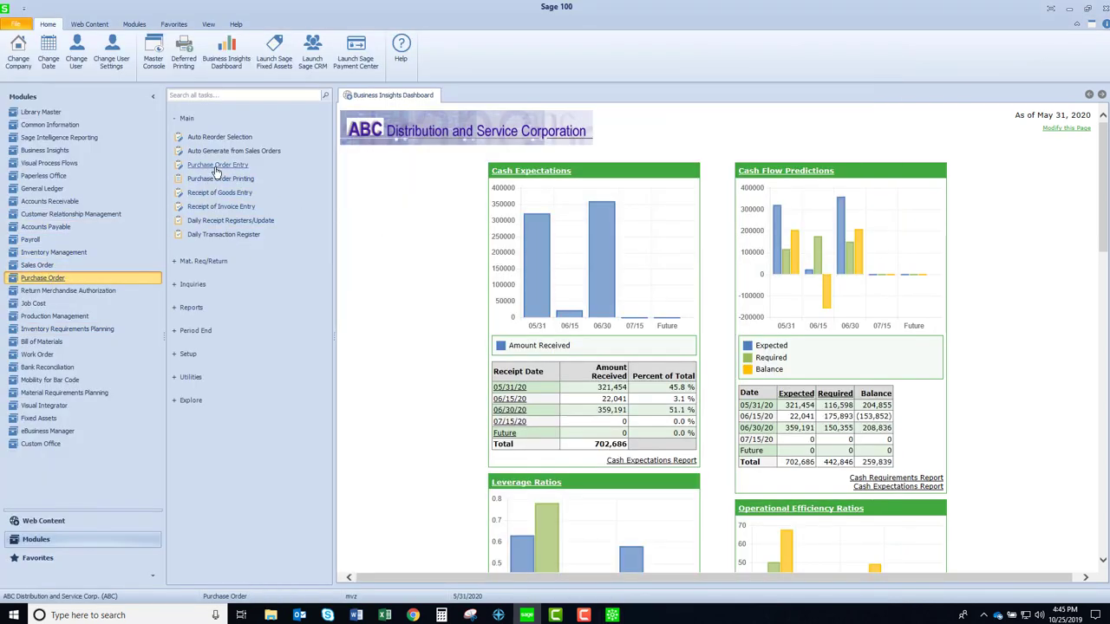
{"action": "left_click", "coordinate": [217, 166]}
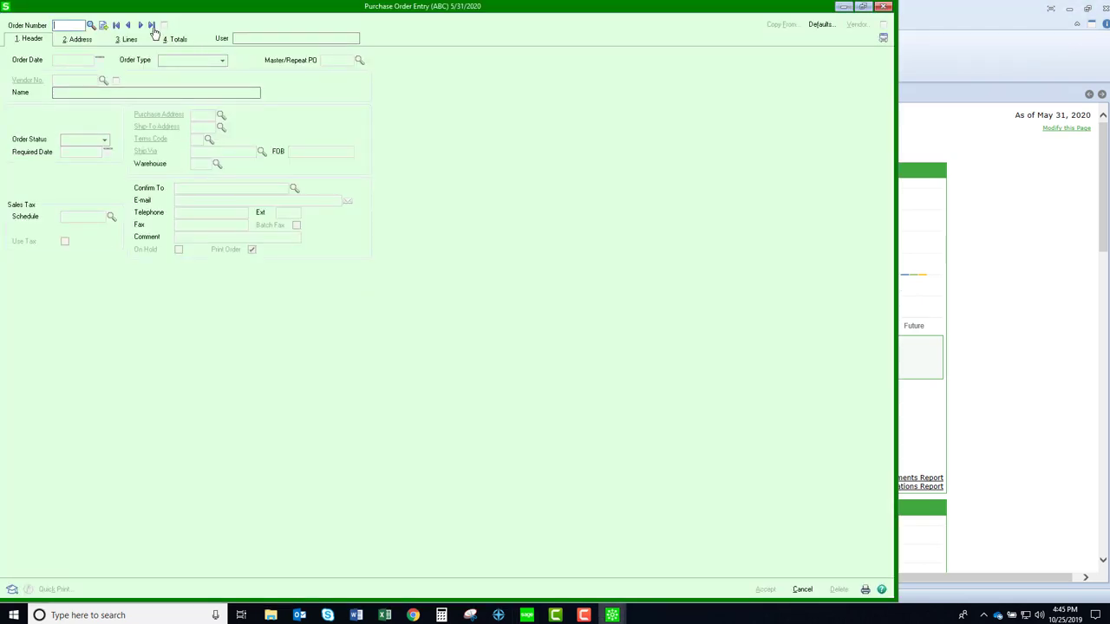
{"action": "left_click", "coordinate": [151, 25]}
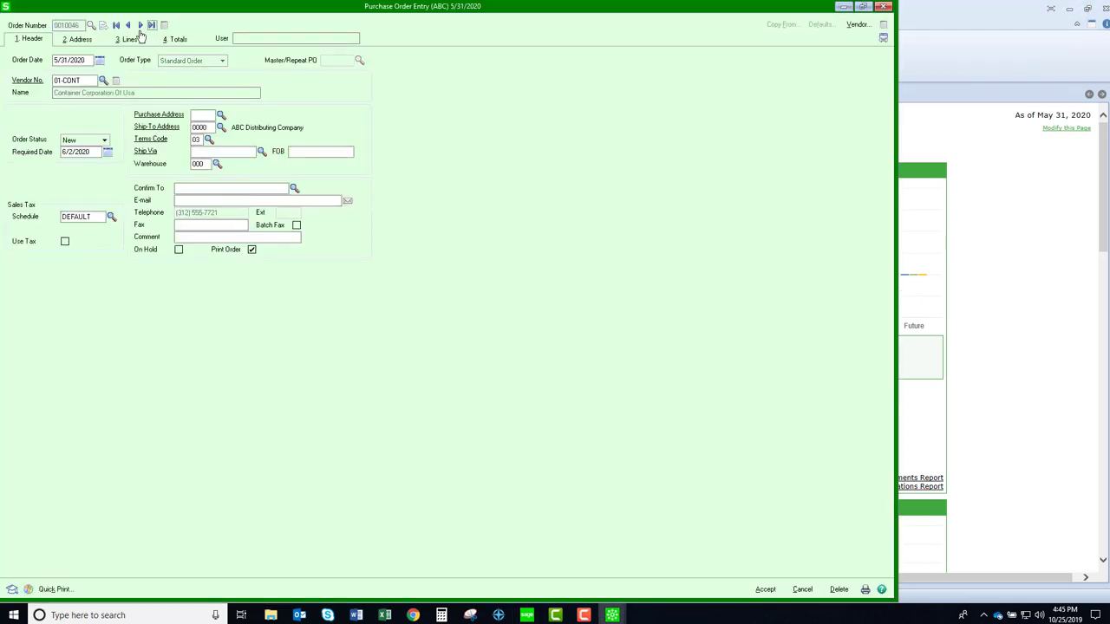
Review the order's lines, checking item 6655's unit cost and ordered quantity, and close Purchase Order Entry.
{"action": "left_click", "coordinate": [123, 41]}
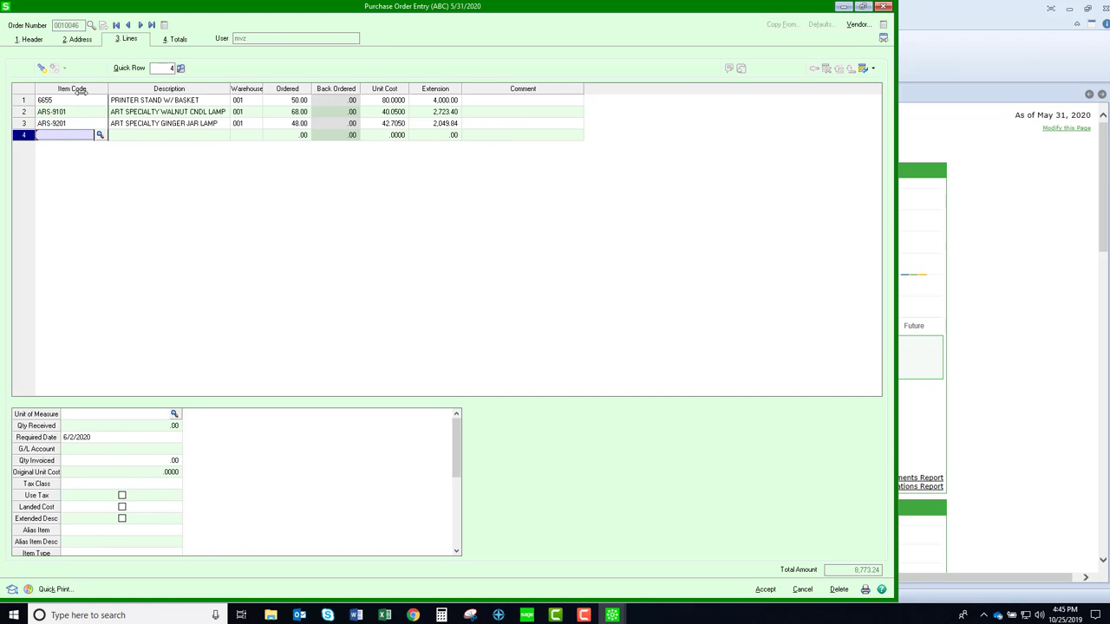
{"action": "left_click", "coordinate": [390, 100]}
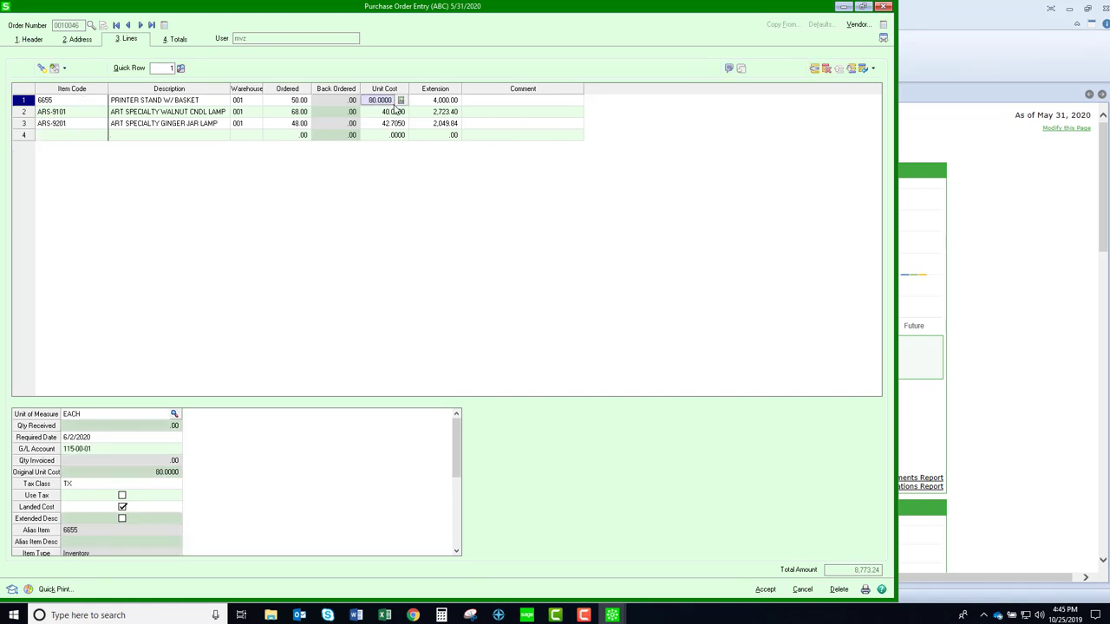
{"action": "left_click", "coordinate": [284, 104]}
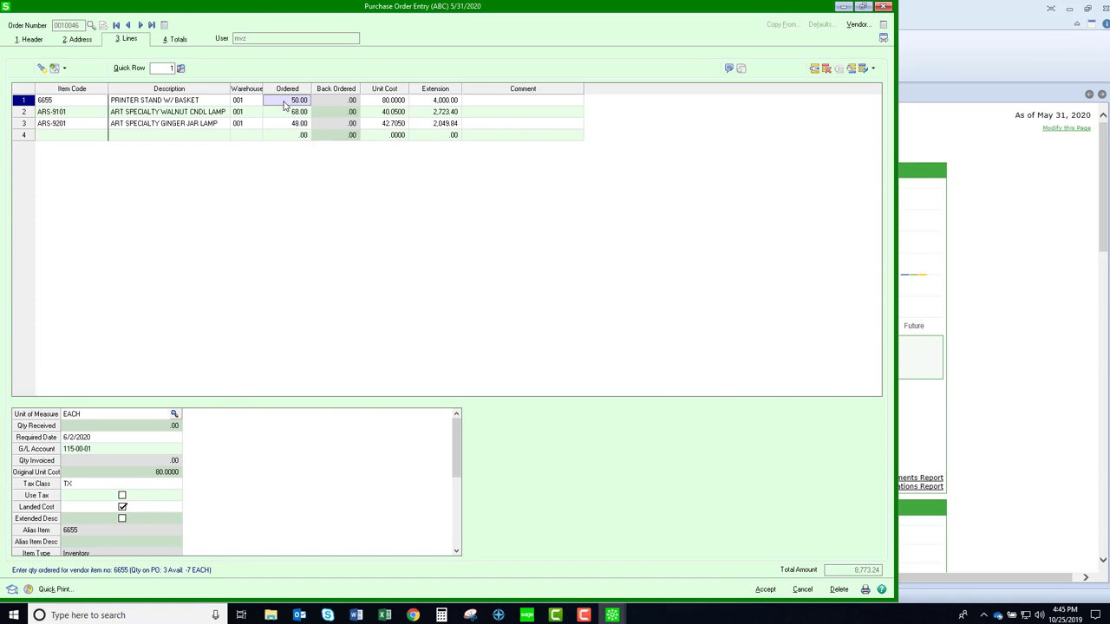
{"action": "left_click", "coordinate": [884, 9]}
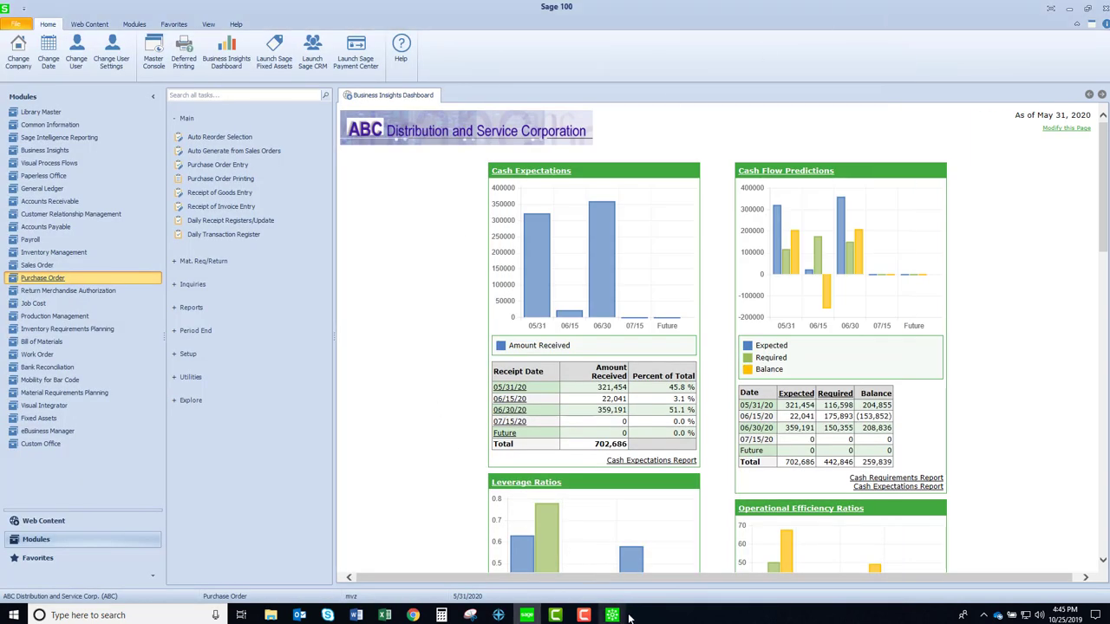
Return to the Items to Purchase window and remove the 01-CONT vendor filter from the list.
{"action": "mouse_move", "coordinate": [609, 594]}
{"action": "left_click", "coordinate": [639, 571]}
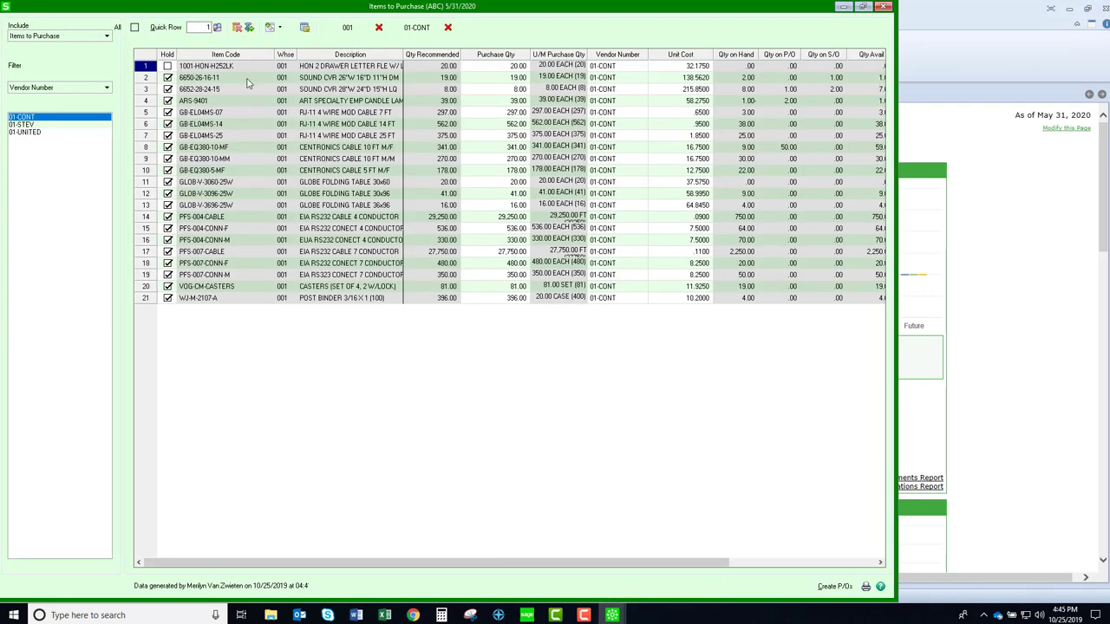
{"action": "left_click", "coordinate": [448, 28]}
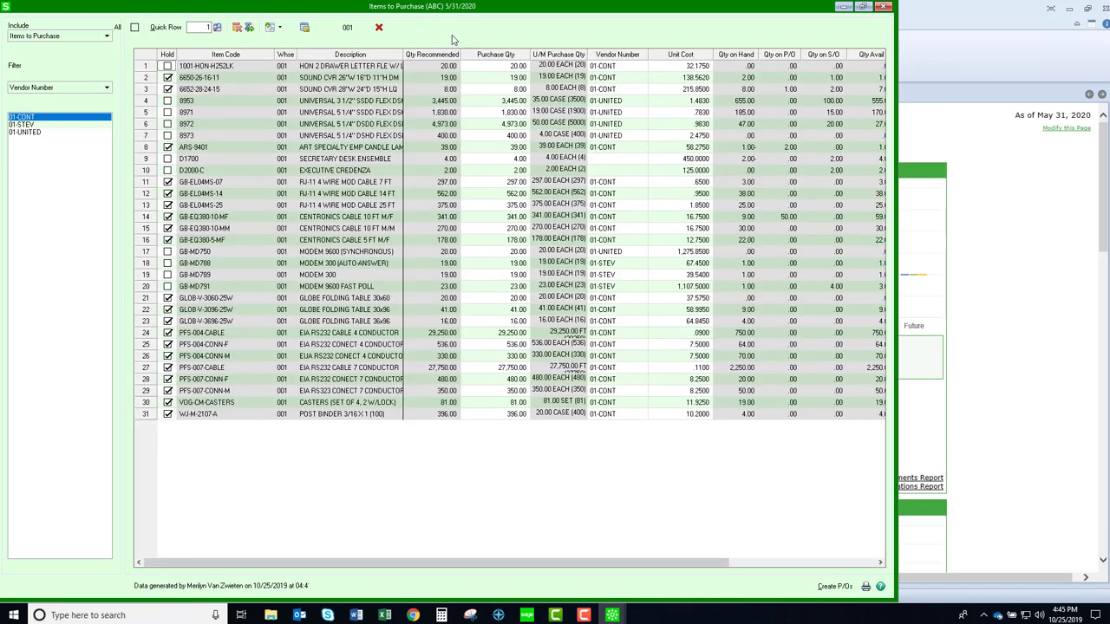
Assign vendor 01-AIRWAY to items D1700 and D2000-C, which have no vendor.
{"action": "left_click", "coordinate": [304, 169]}
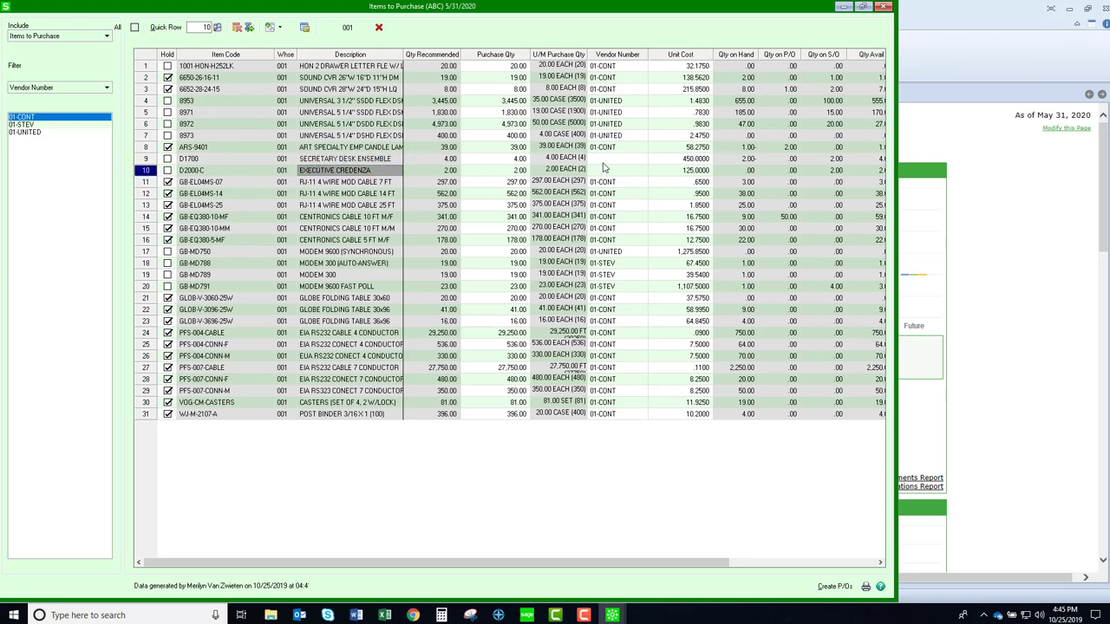
{"action": "left_click", "coordinate": [615, 162]}
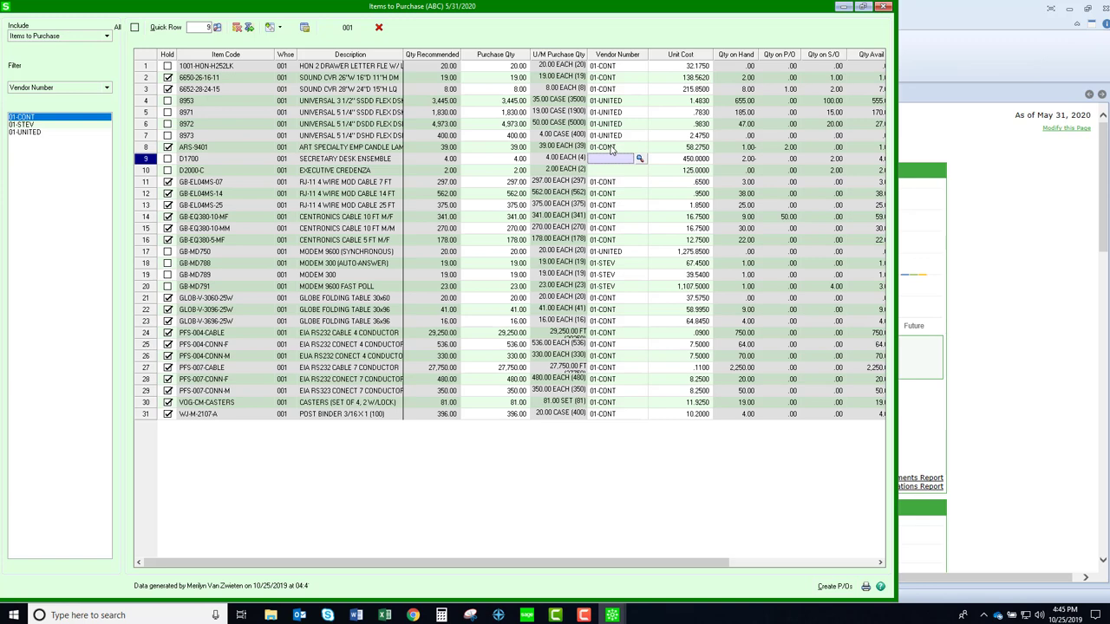
{"action": "left_click", "coordinate": [640, 159]}
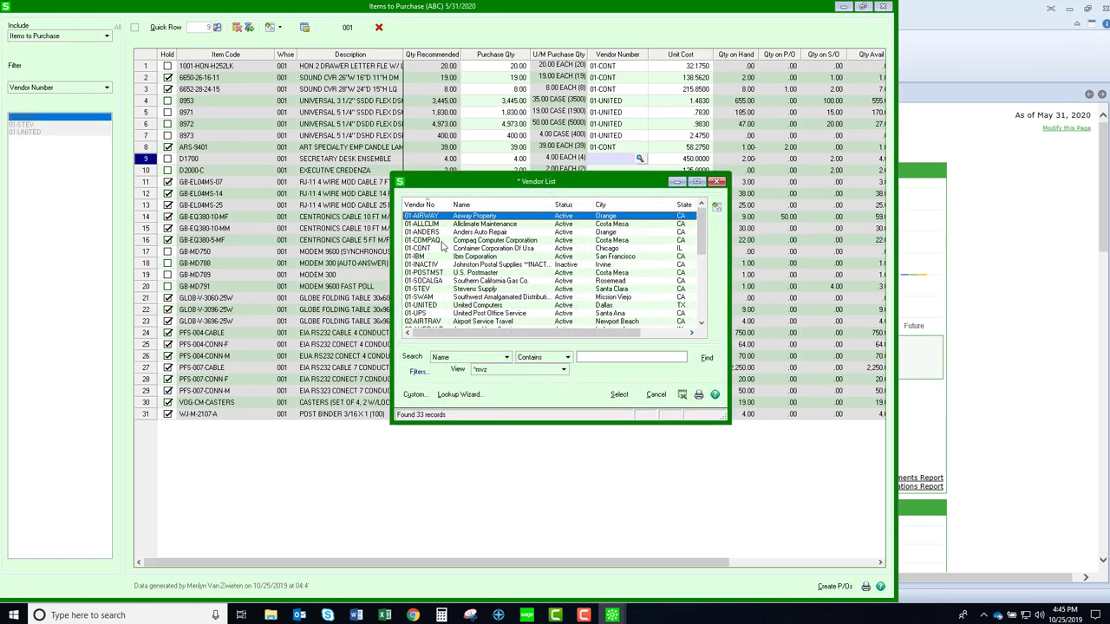
{"action": "double_click", "coordinate": [469, 216]}
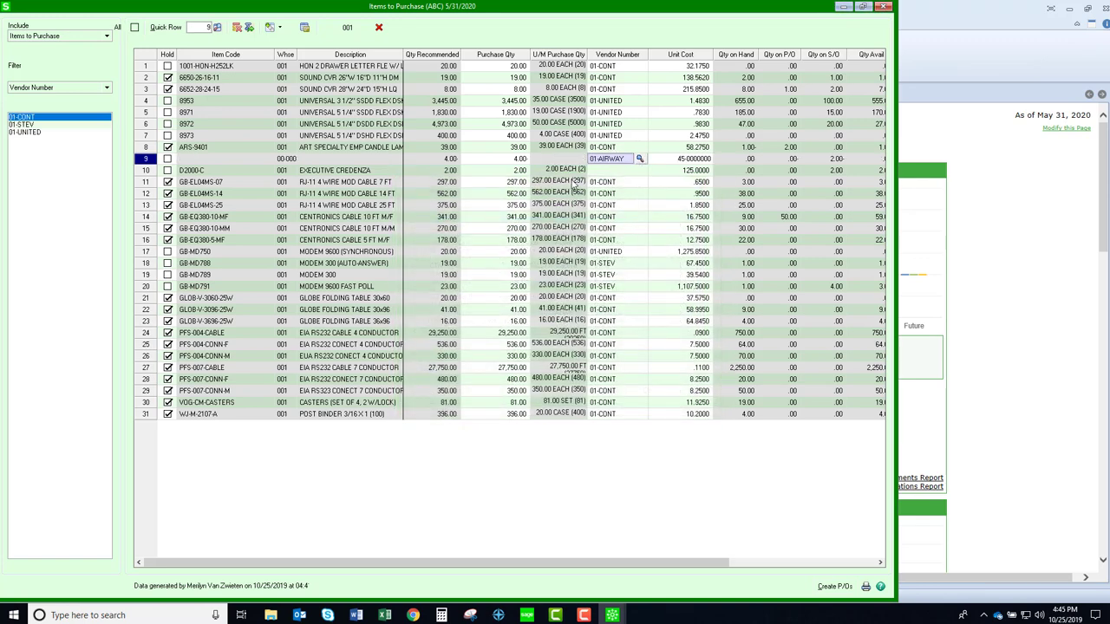
{"action": "left_click", "coordinate": [609, 173]}
{"action": "left_click", "coordinate": [639, 170]}
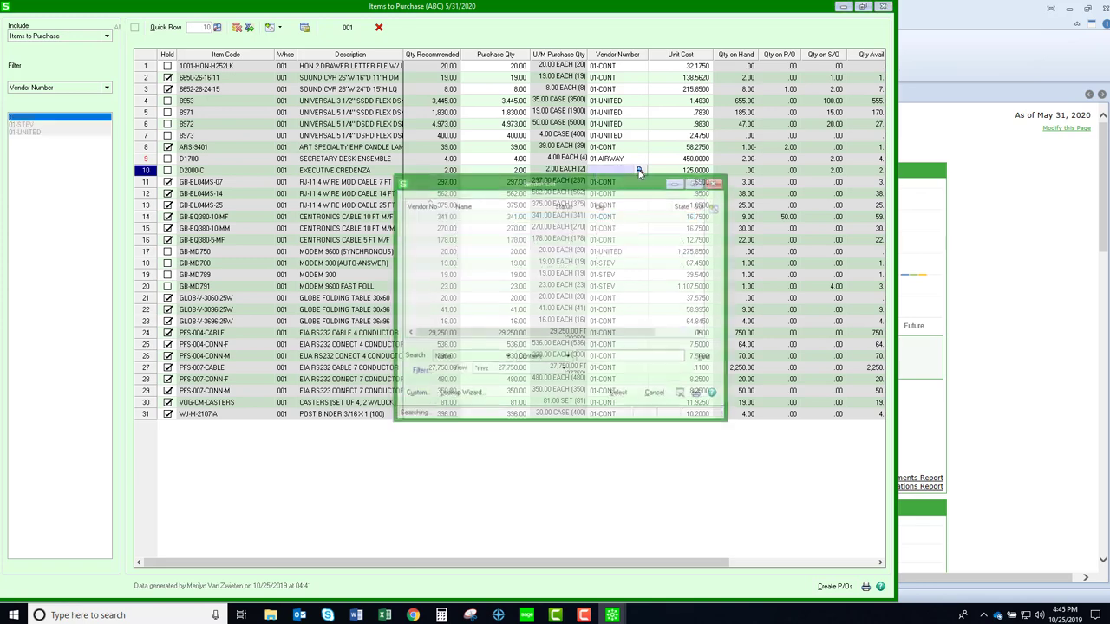
{"action": "double_click", "coordinate": [500, 222]}
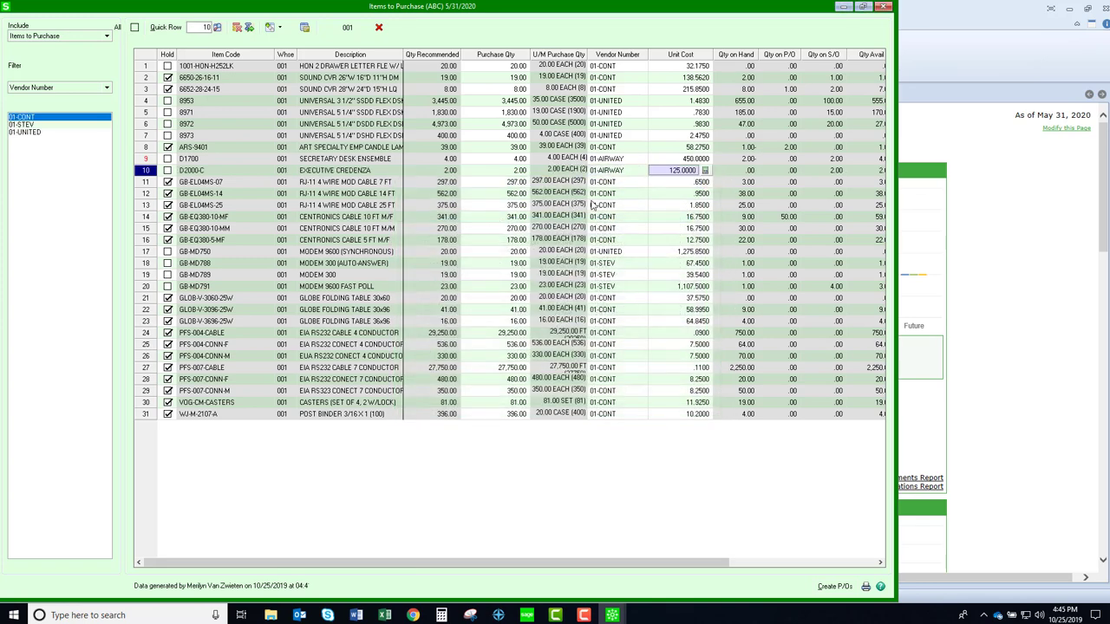
Change the vendor of item GB-EL04MS-07 to 01-AIRWAY.
{"action": "left_click", "coordinate": [617, 183]}
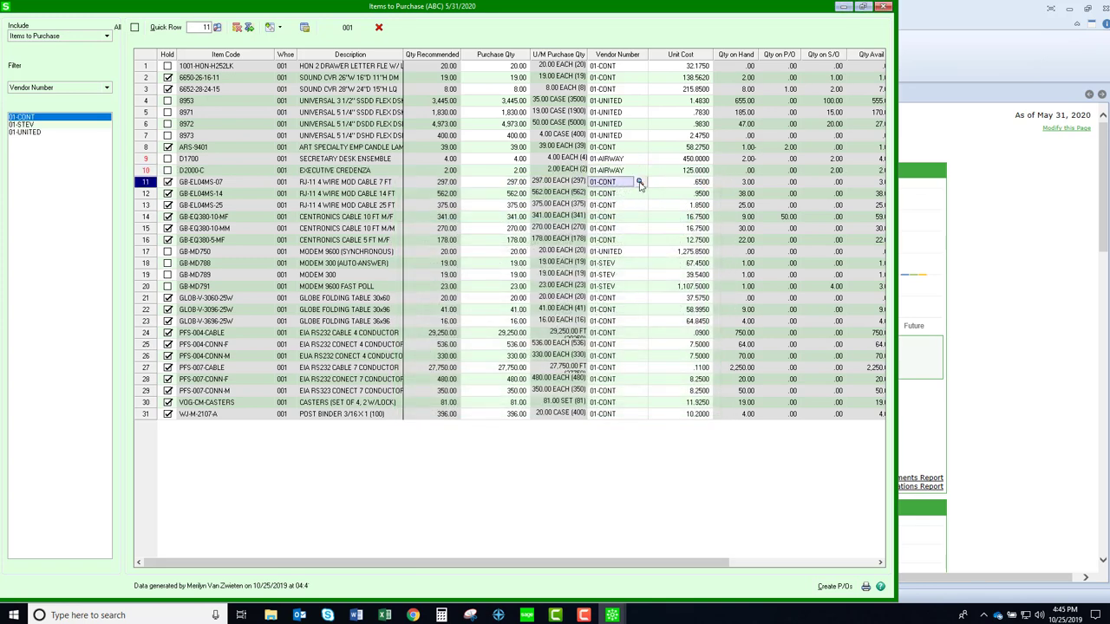
{"action": "left_click", "coordinate": [640, 181]}
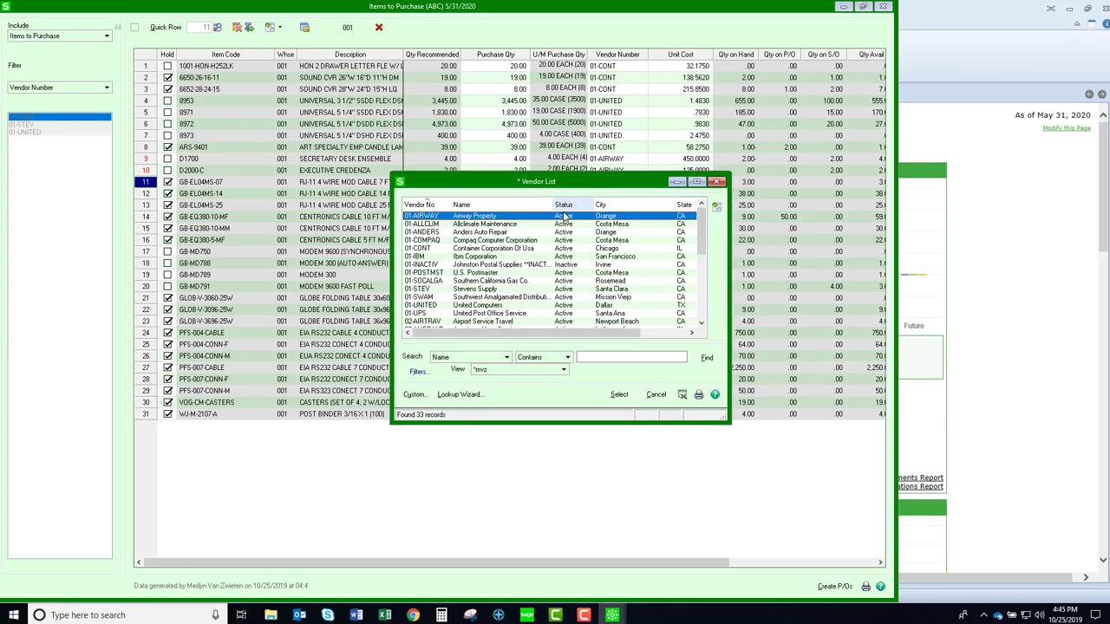
{"action": "double_click", "coordinate": [511, 217]}
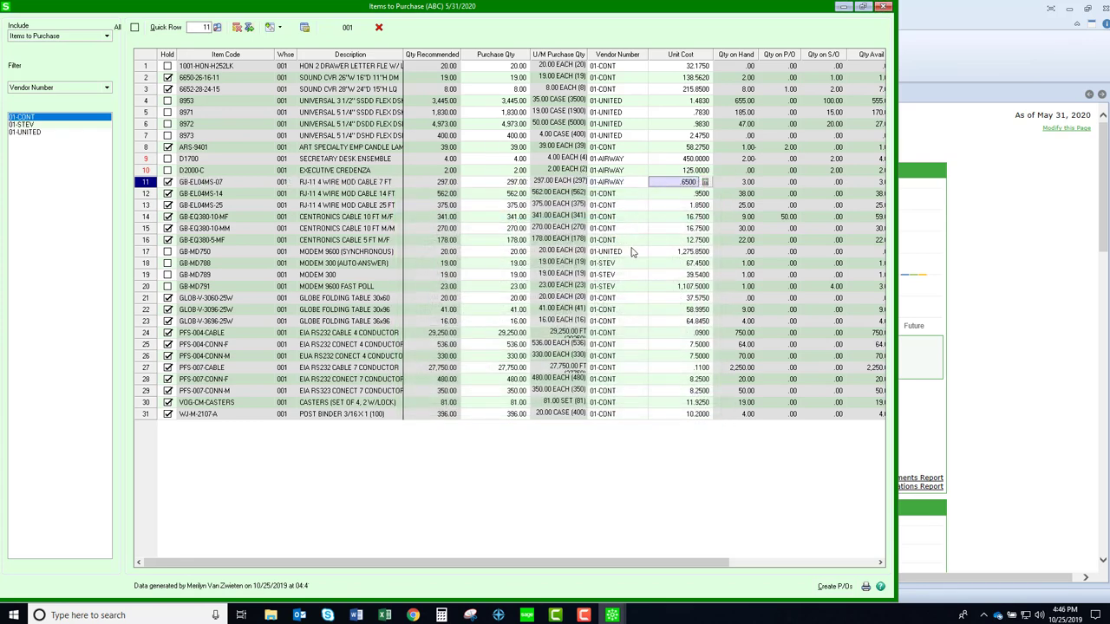